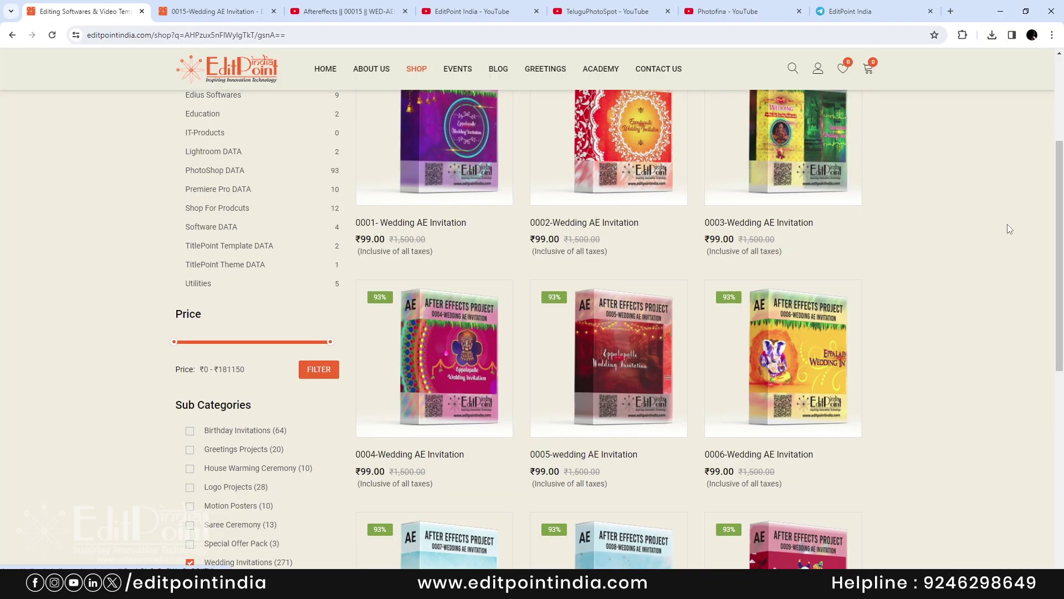
Browse the After Effects wedding invitation products and subcategories in the EditPoint India shop, and look over the DemoPoint library
scroll(1056, 190, up, 2)
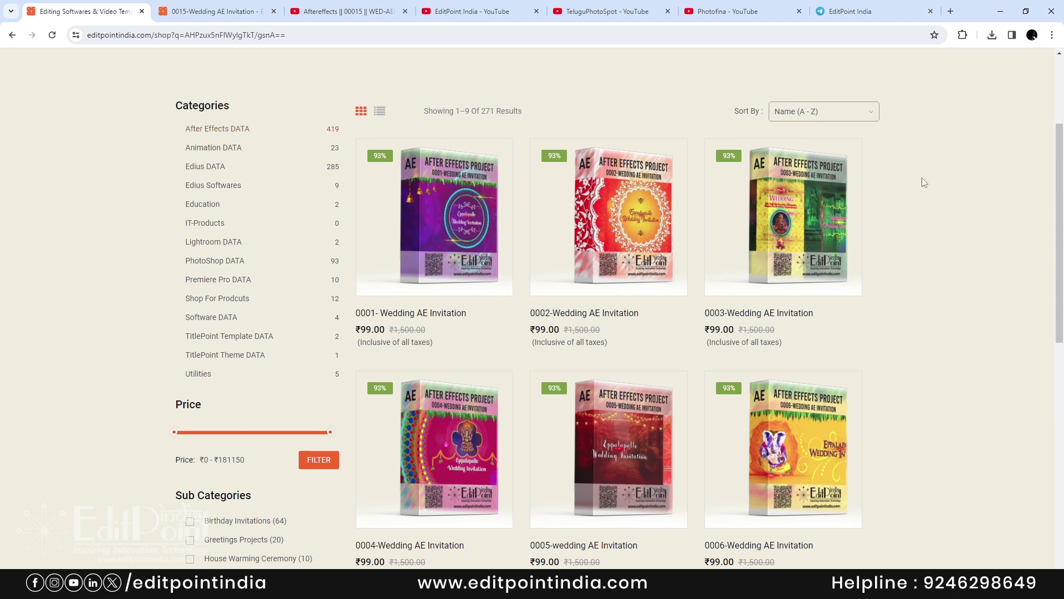
scroll(1061, 185, down, 3)
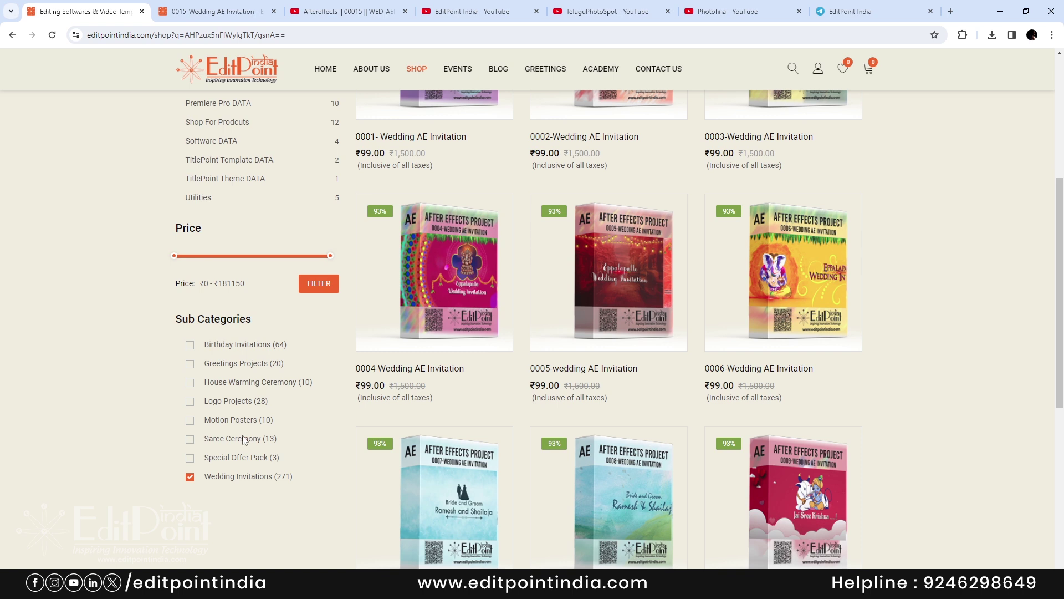
mouse_move(560, 300)
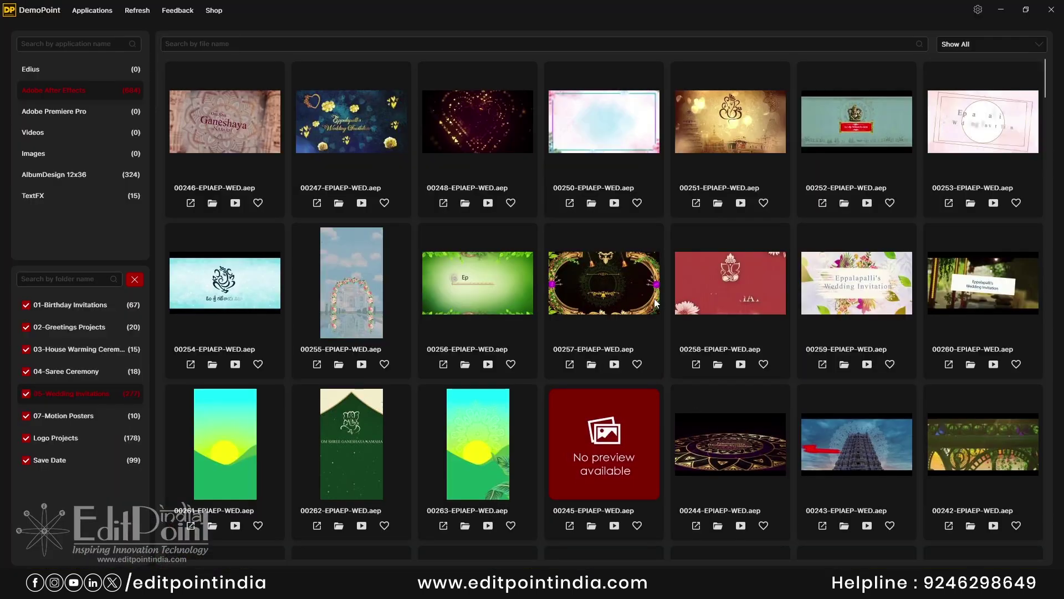
mouse_move(656, 303)
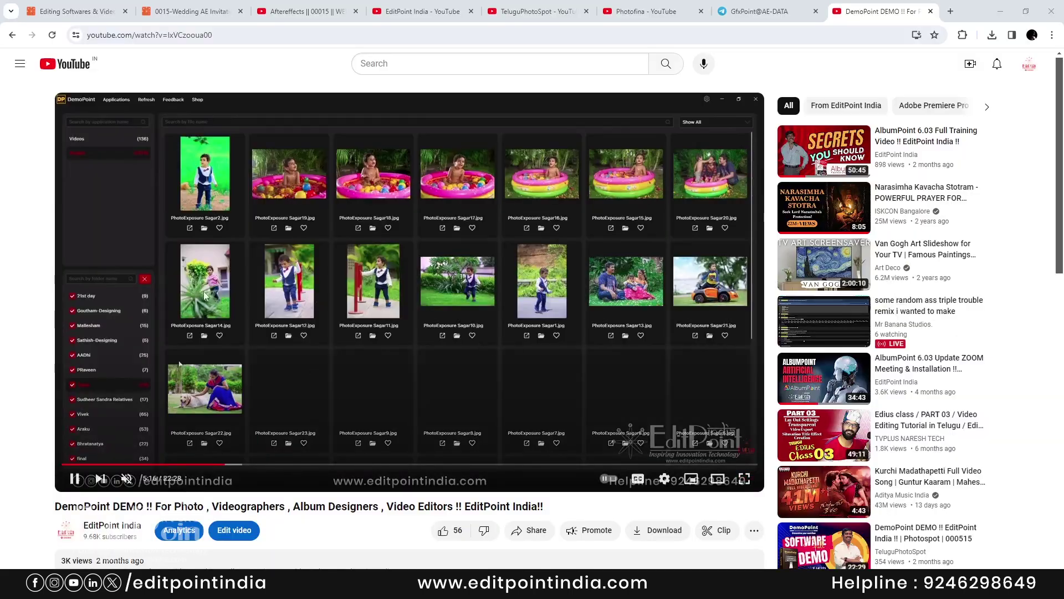
Skip ahead in the DemoPoint demo video on YouTube, and view the DemoPoint product page in the EditPoint shop
click(237, 463)
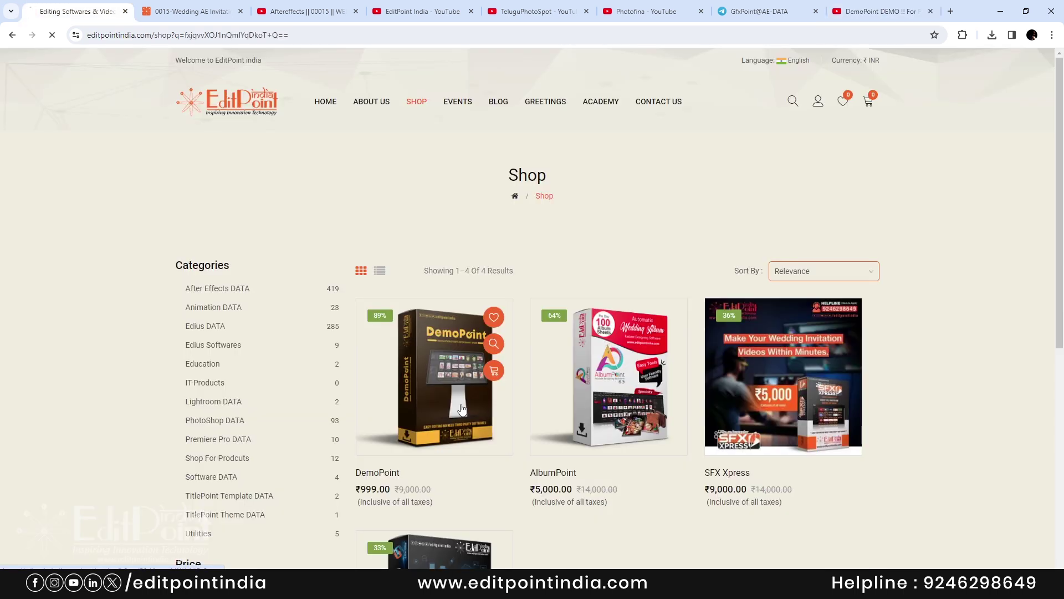
click(463, 409)
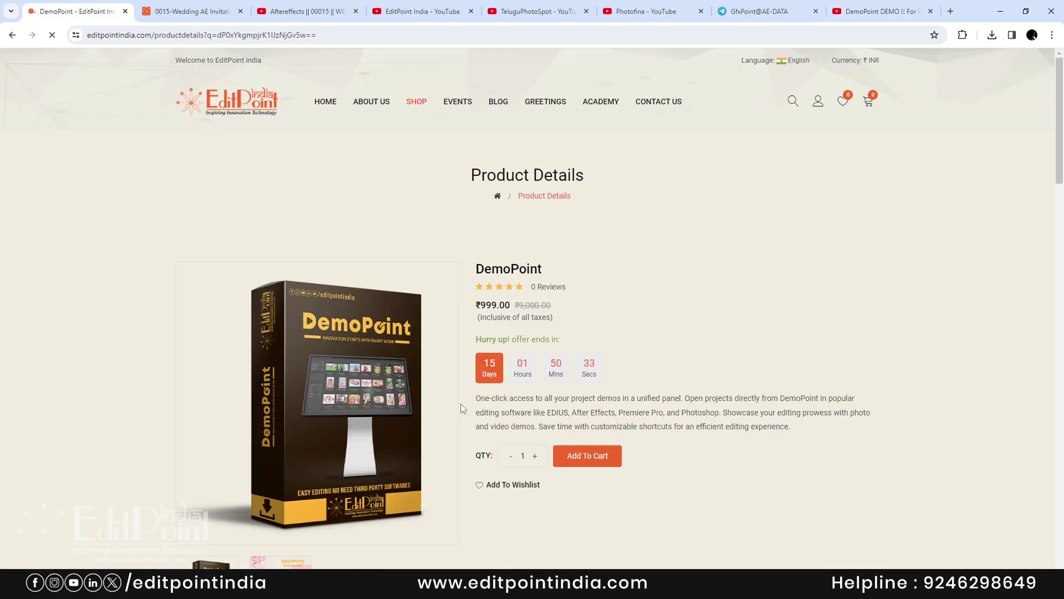
scroll(639, 384, down, 2)
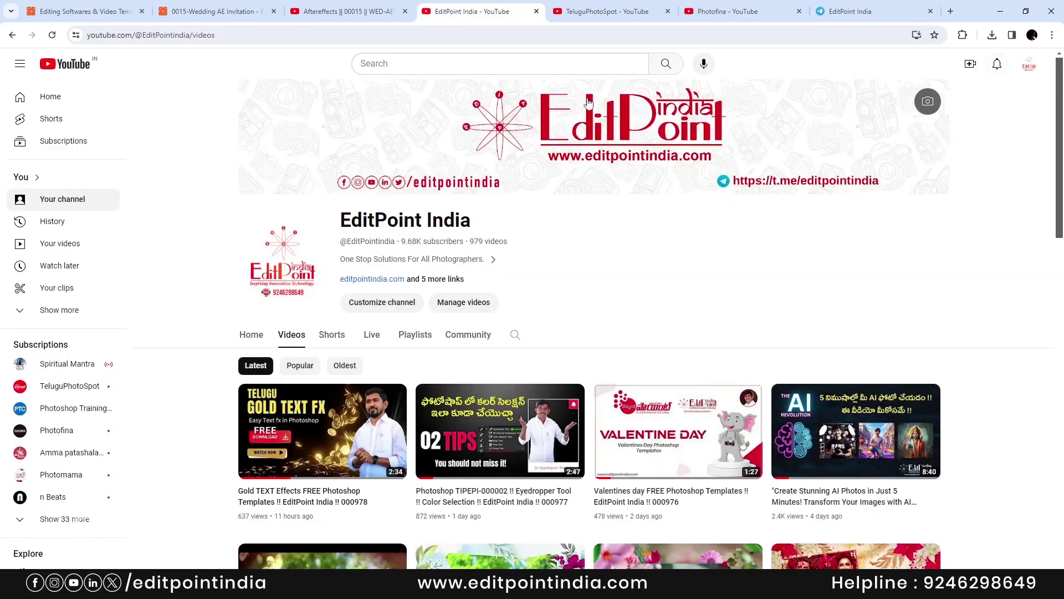
View the TeluguPhotoSpot and Photofina YouTube channels and the EditPoint India Telegram page
click(628, 13)
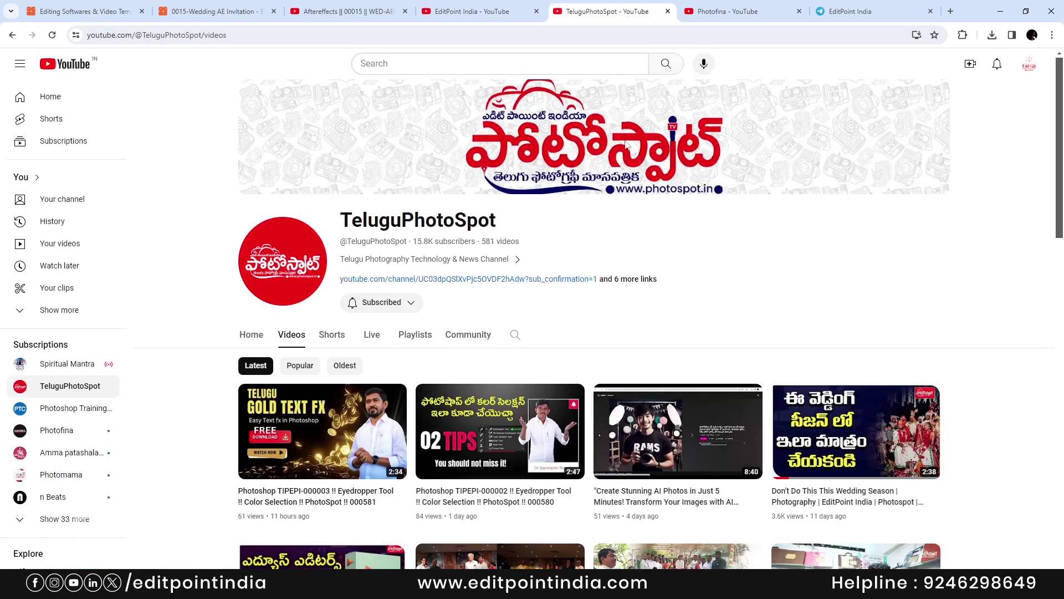
click(730, 17)
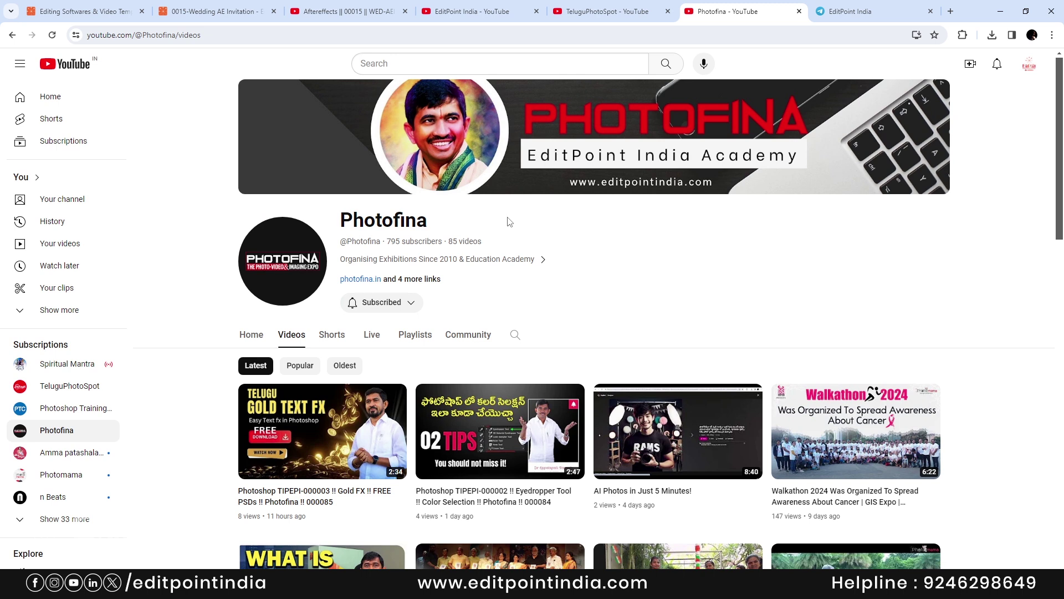
click(831, 15)
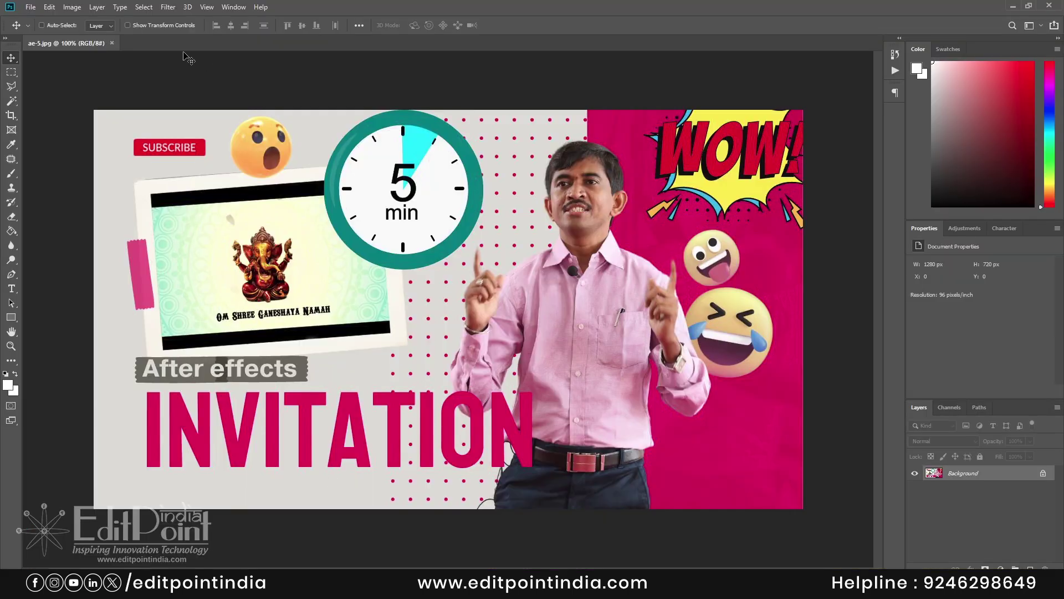
Close the ae-5.jpg image in Photoshop, and play the preview video of the 00015-EPIAEP-WED invitation in DemoPoint
click(112, 44)
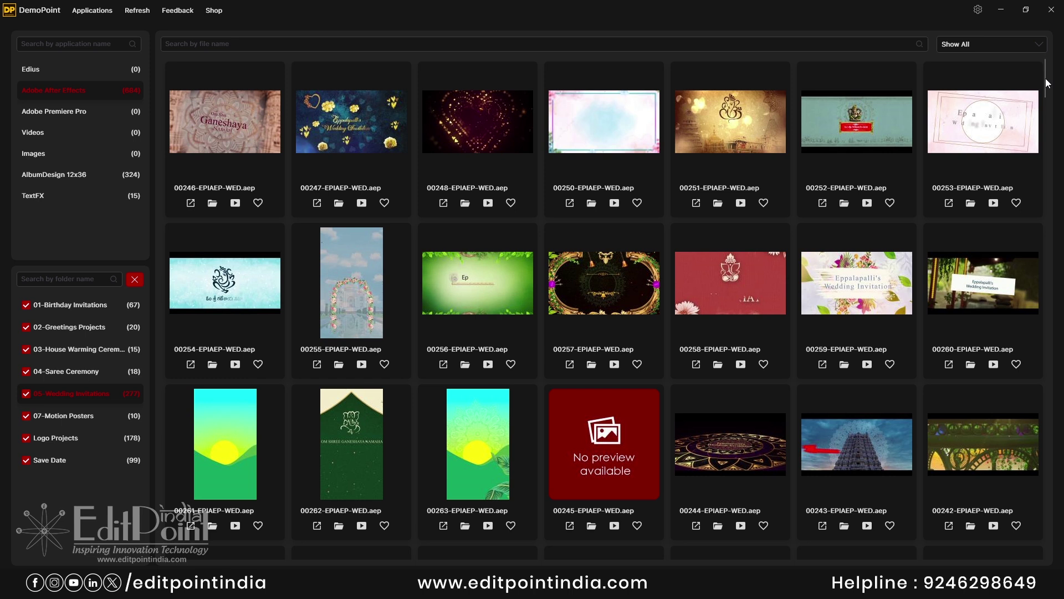
drag(1047, 83, 1047, 222)
mouse_move(372, 433)
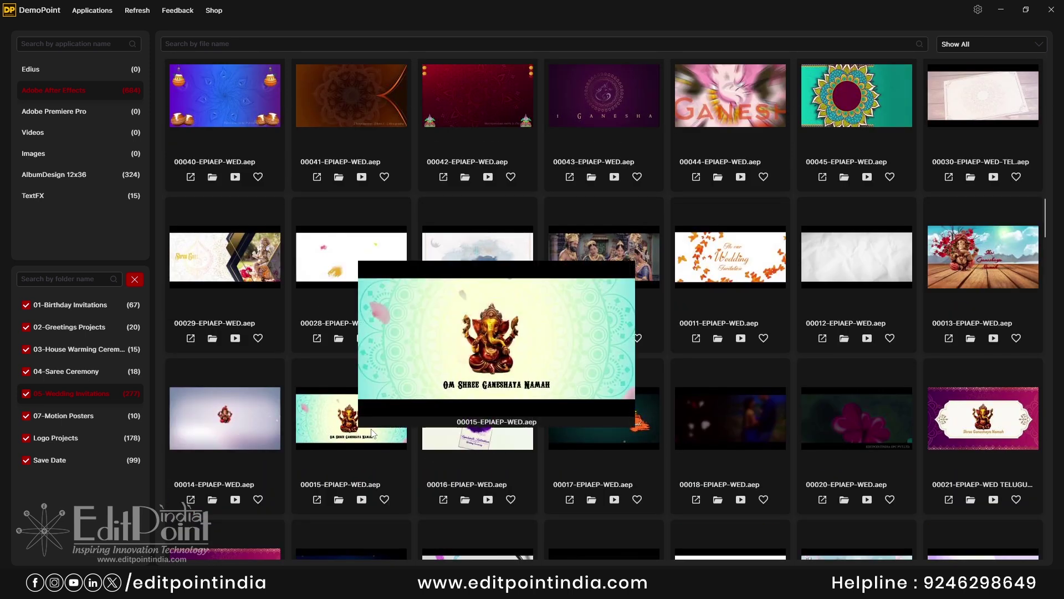
click(361, 501)
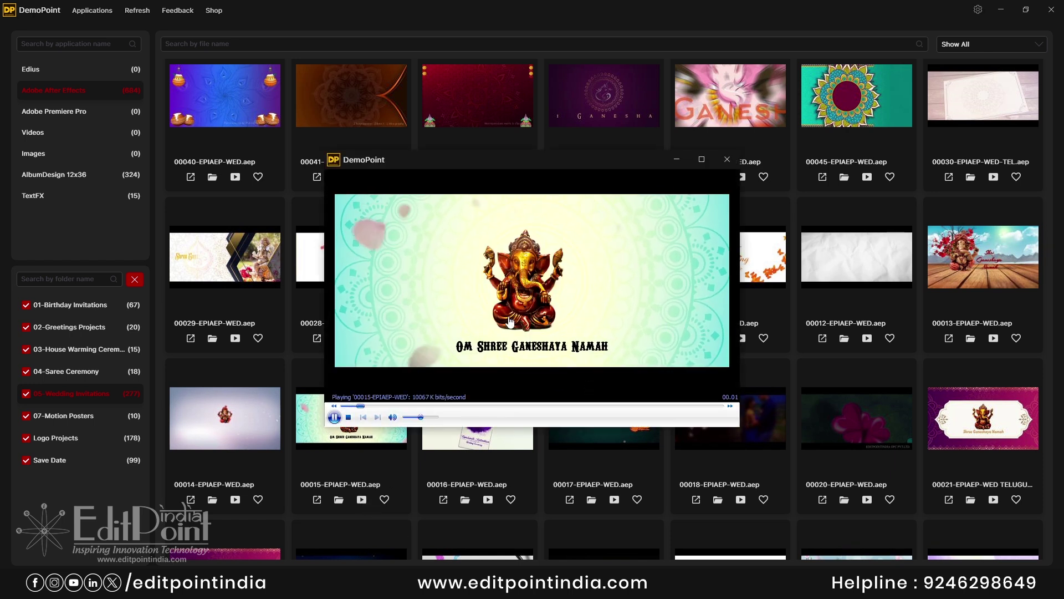
click(725, 160)
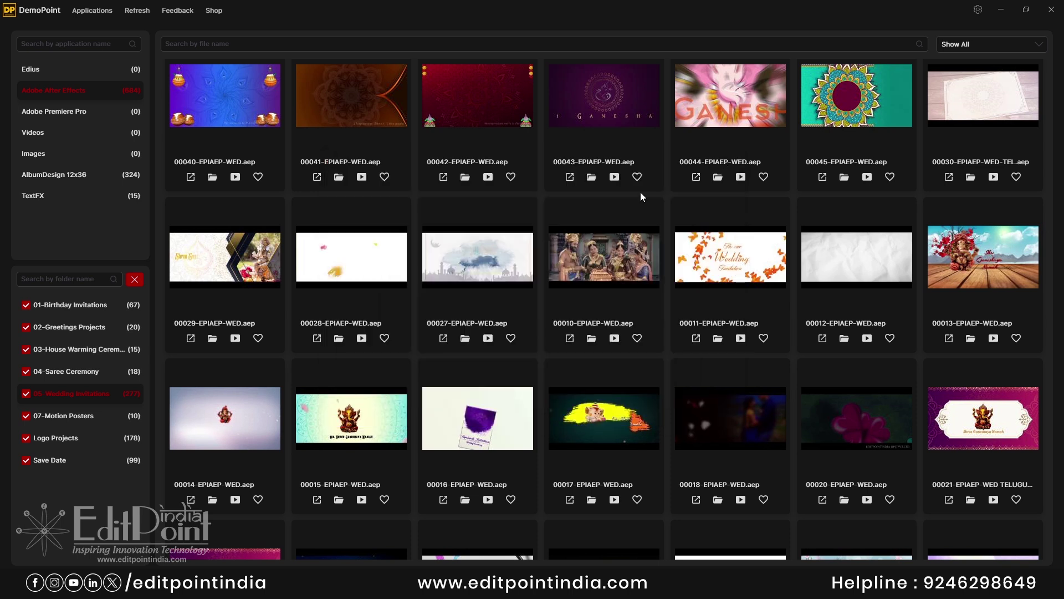
Open the 00015-EPIAEP-WED project from DemoPoint in After Effects, and replace it with a new empty project
click(316, 499)
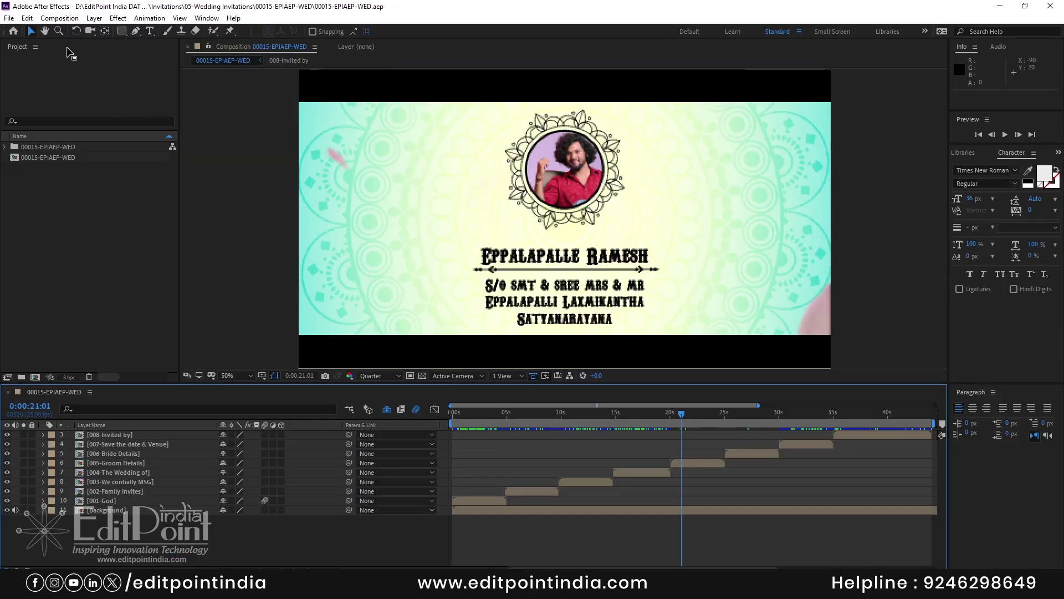
click(8, 18)
mouse_move(35, 31)
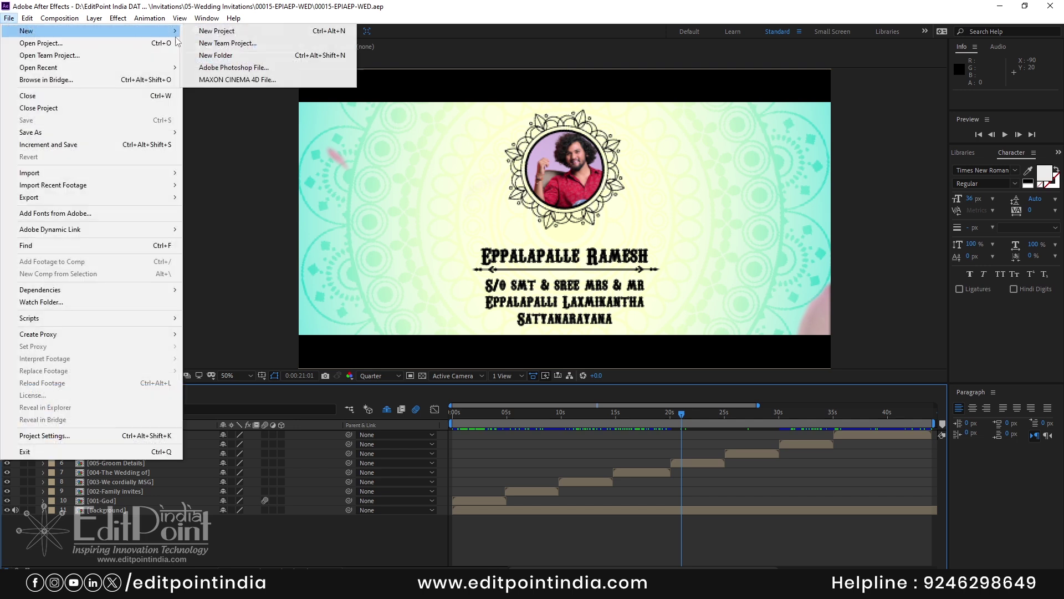
click(388, 44)
click(646, 310)
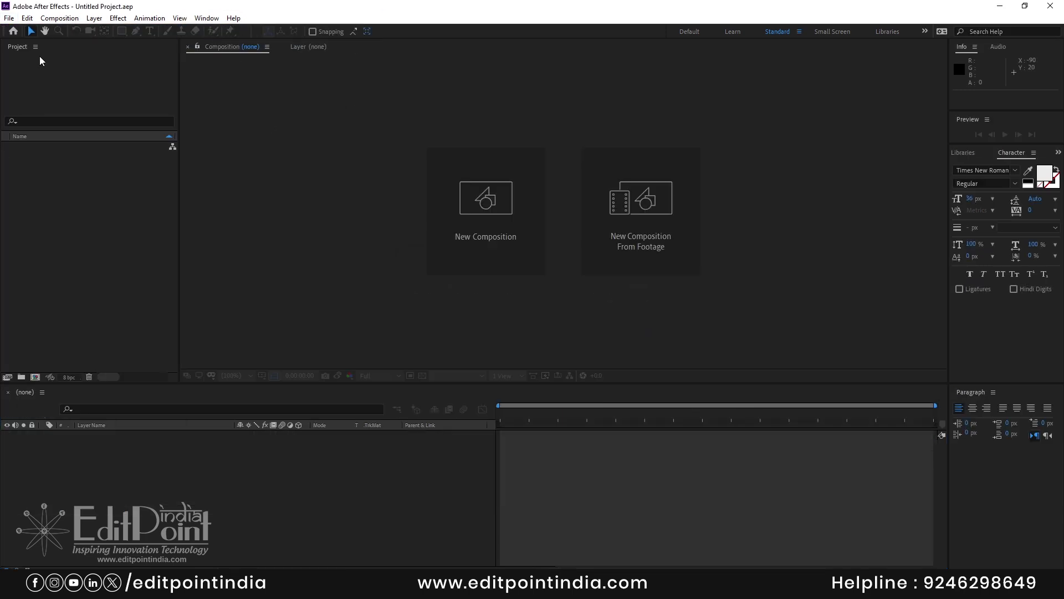
click(9, 18)
mouse_move(132, 36)
click(216, 31)
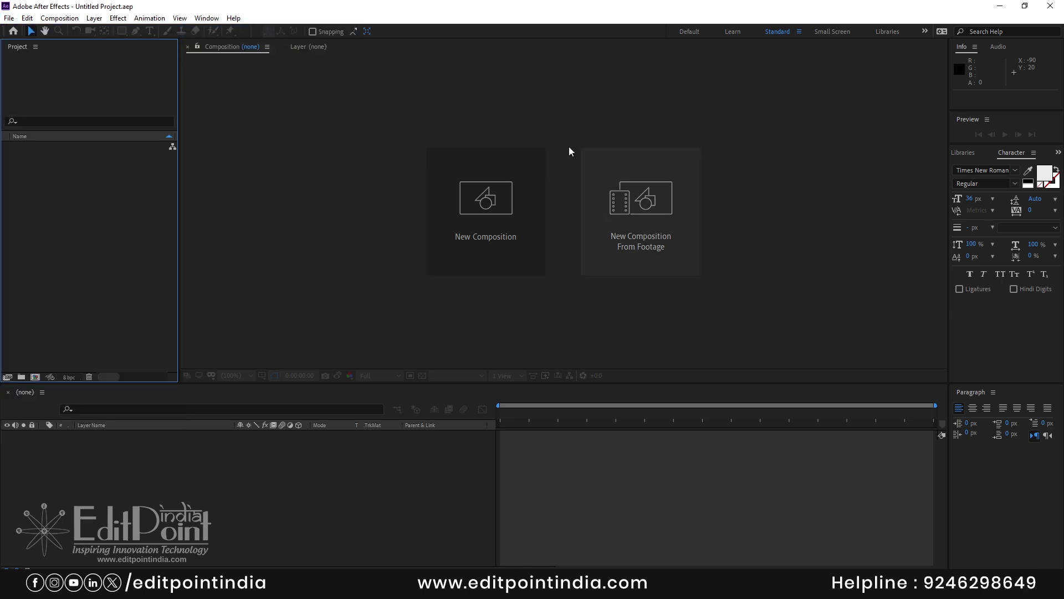
Reopen the 00015-EPIAEP-WED project from DemoPoint in After Effects, and scrub back to the start of its timeline
key(alt+Tab)
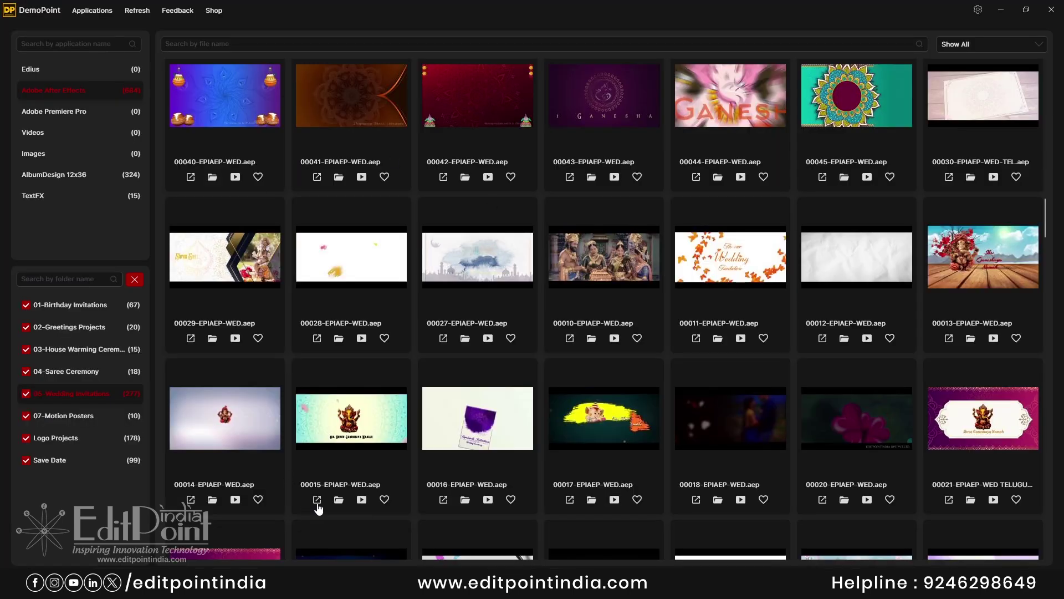
click(317, 500)
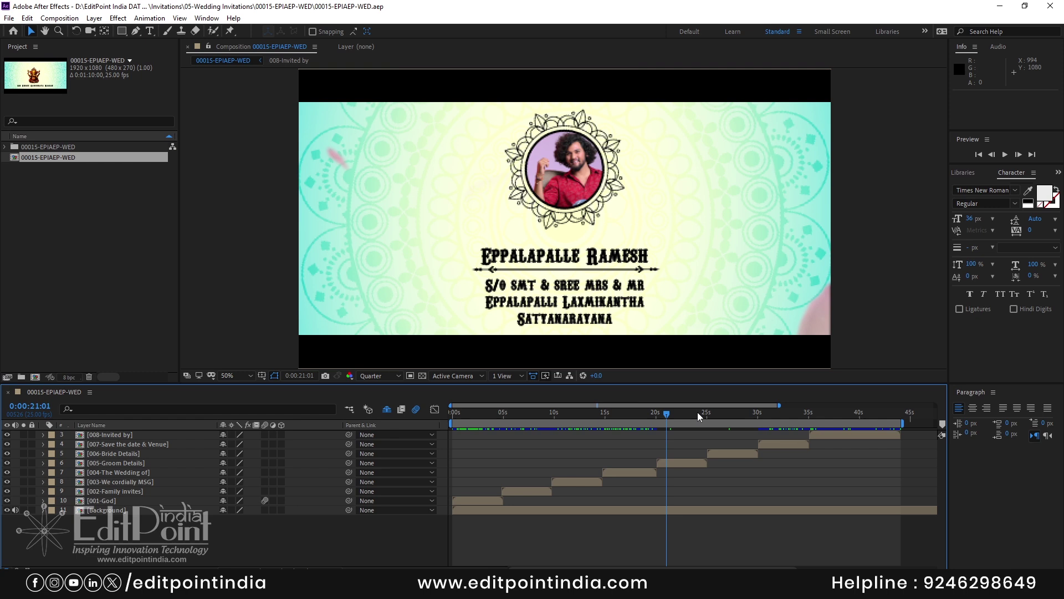
drag(700, 417, 420, 415)
Close the invitation project in After Effects by starting a new project
click(9, 18)
mouse_move(28, 34)
click(232, 32)
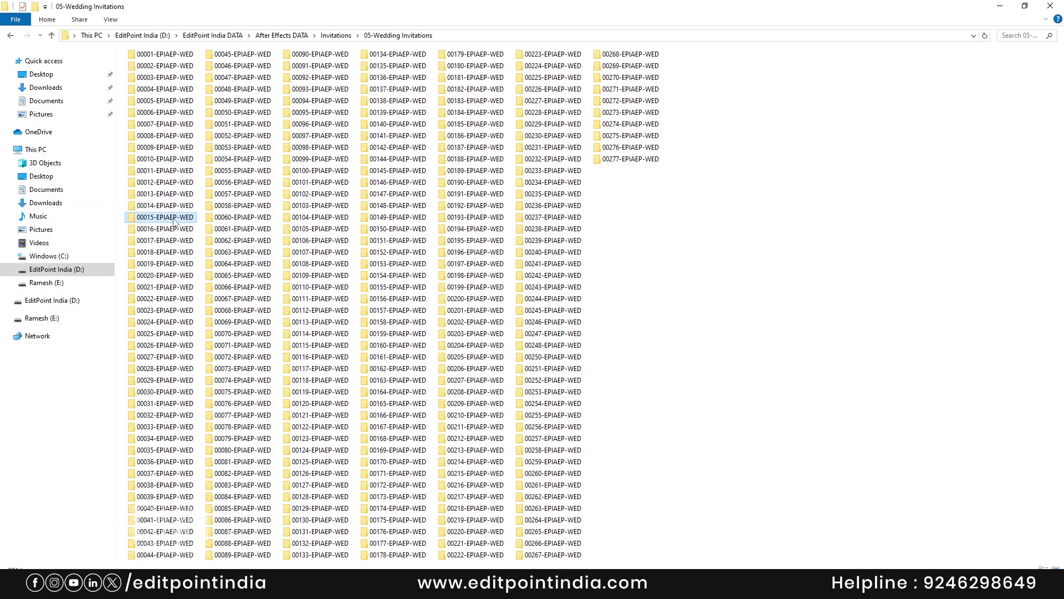
In File Explorer, duplicate the Bride and Groom images inside the Photos folder of 00015-EPIAEP-WED
double_click(166, 217)
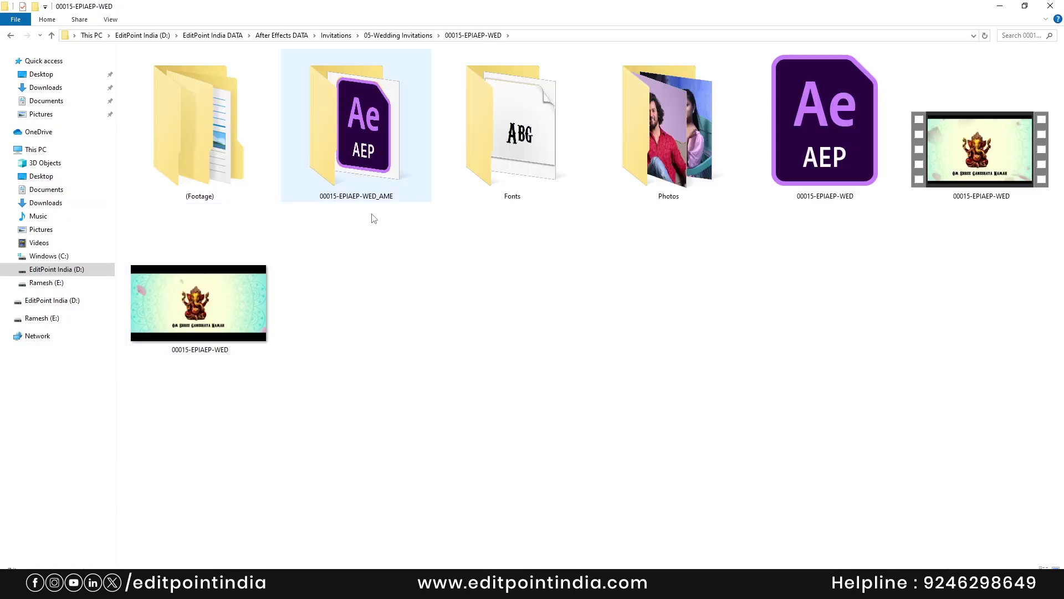
double_click(662, 166)
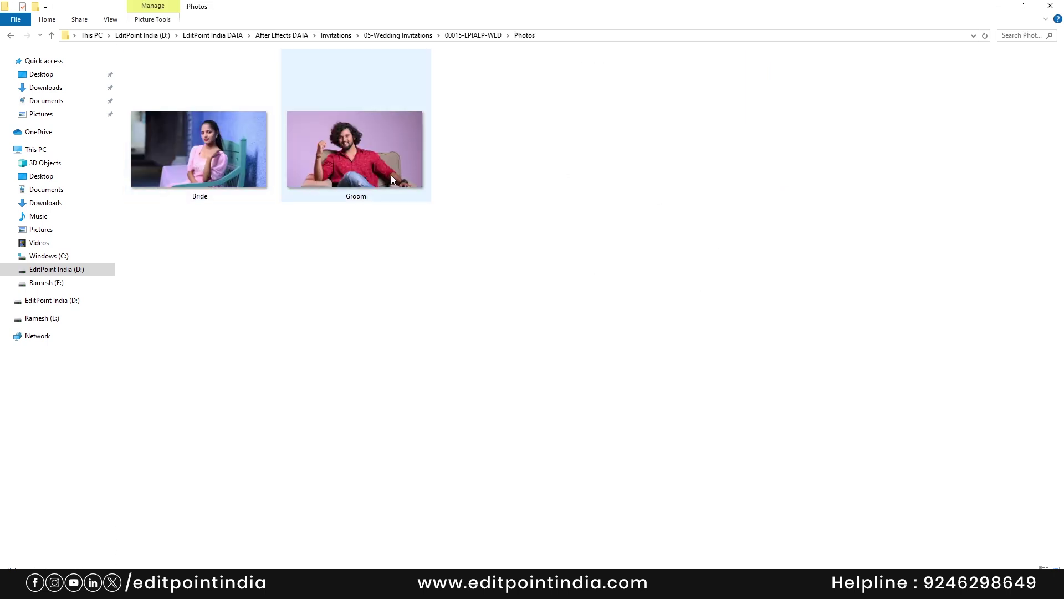
drag(576, 229, 234, 153)
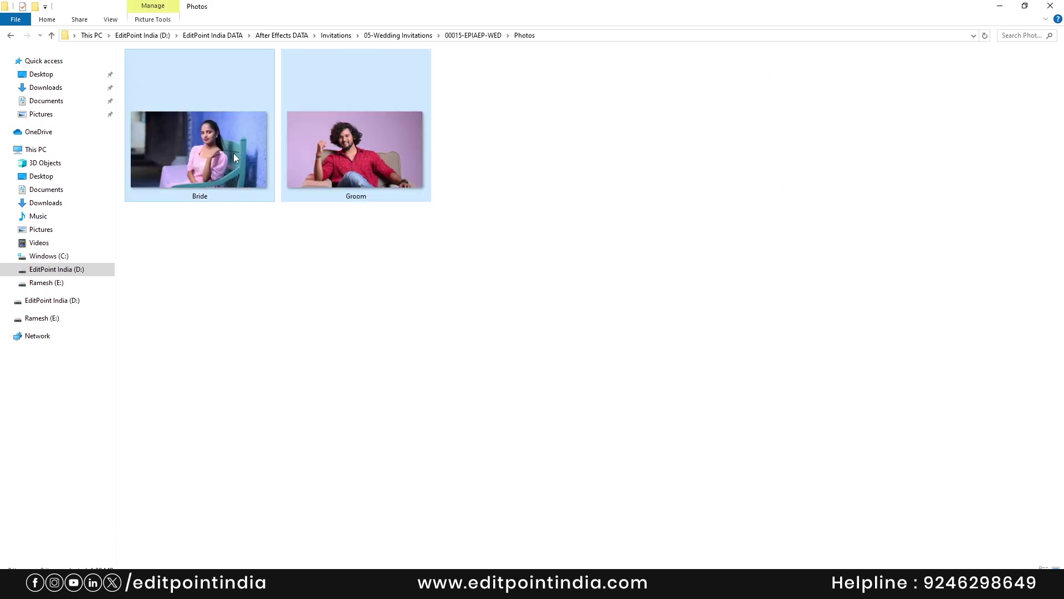
key(ctrl+c)
key(ctrl+v)
click(571, 185)
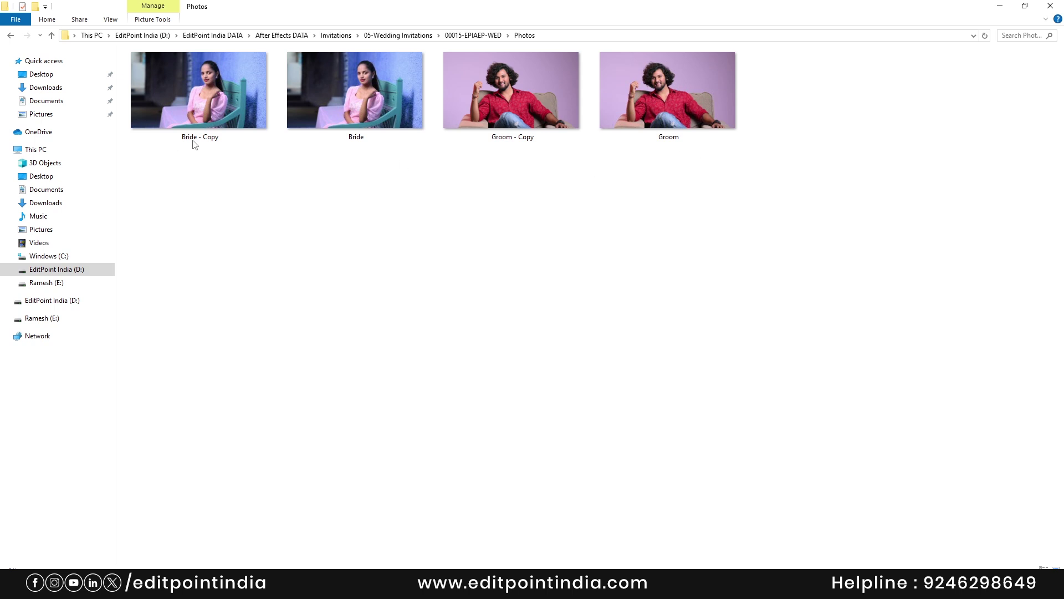
Open the Groom image in Photoshop, and place the diwali-2019-06 photo on top of it
drag(687, 111, 380, 205)
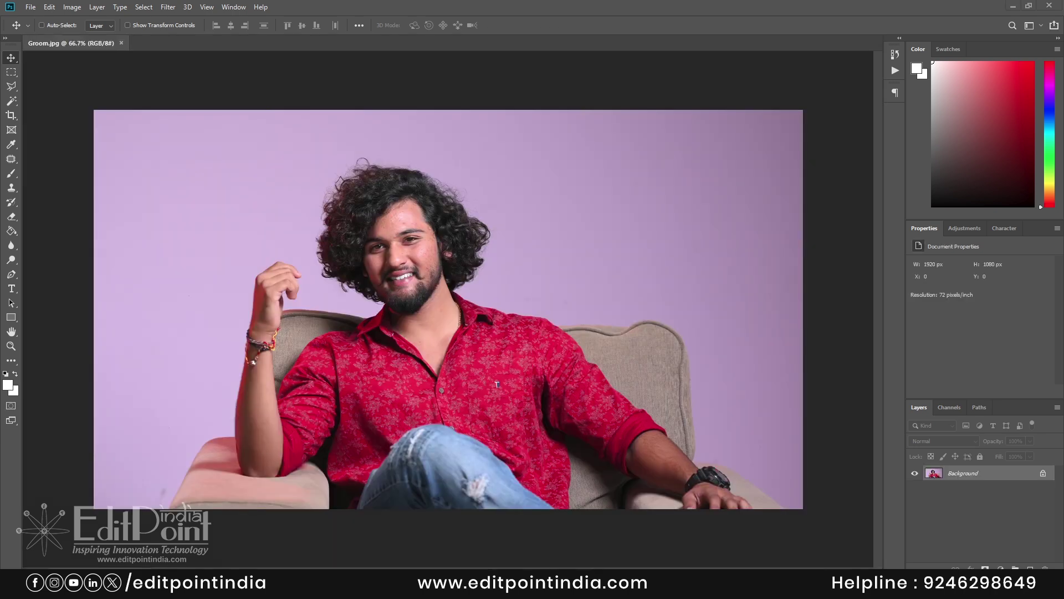
drag(663, 244, 581, 279)
drag(243, 275, 438, 275)
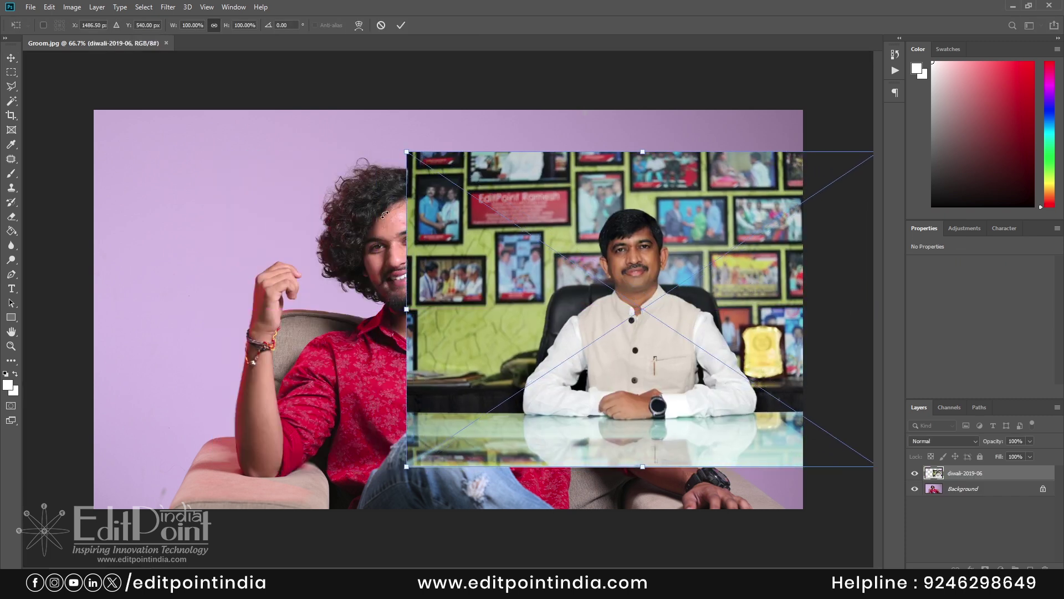
Enlarge the placed diwali-2019-06 photo to about 1627 × 1084 px, and centre it over the groom image
drag(412, 312, 278, 311)
drag(578, 299, 440, 298)
key(Return)
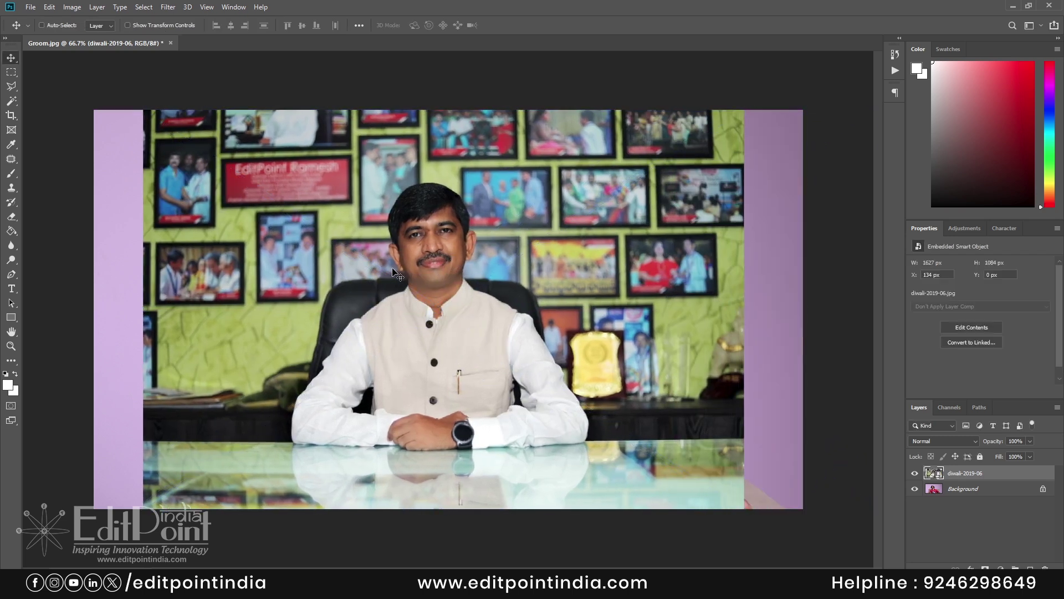
Lower the diwali-2019-06 layer's opacity to 32%, and scale it to about 2033 × 1354 px with its face over the groom's
click(1029, 442)
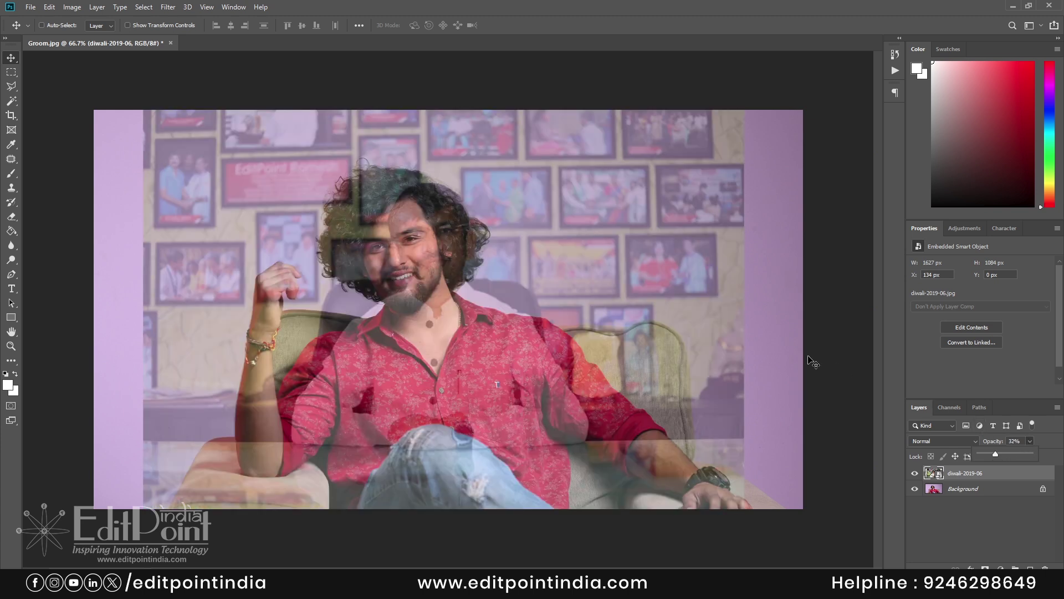
key(ctrl+t)
drag(138, 306, 5, 309)
drag(237, 311, 288, 333)
drag(783, 334, 793, 334)
key(Return)
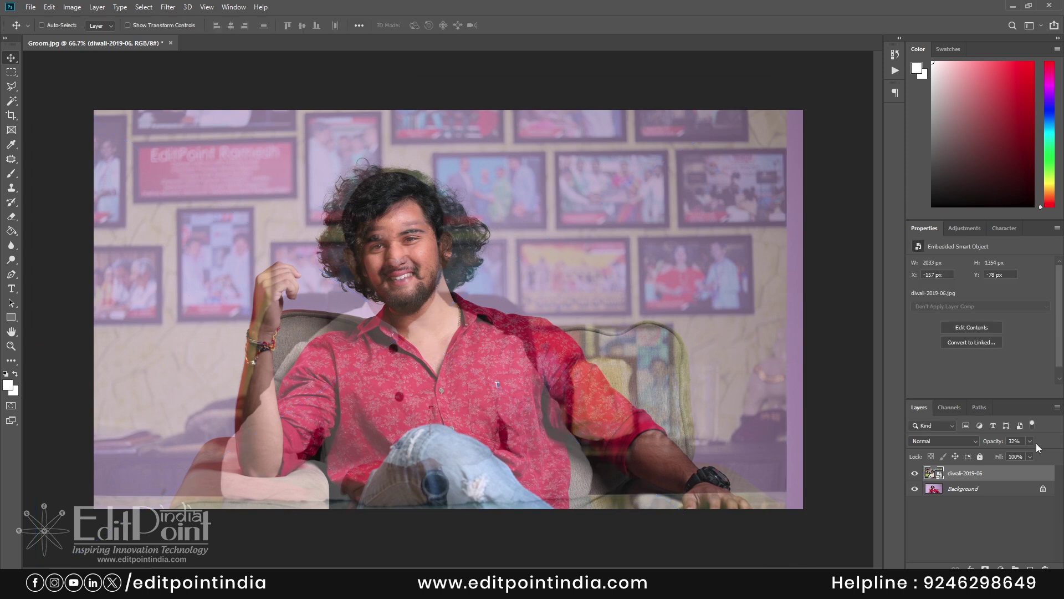
Restore the diwali-2019-06 layer to 100% opacity, merge it into the background, and close the saved Groom.jpg
drag(1041, 453, 1059, 454)
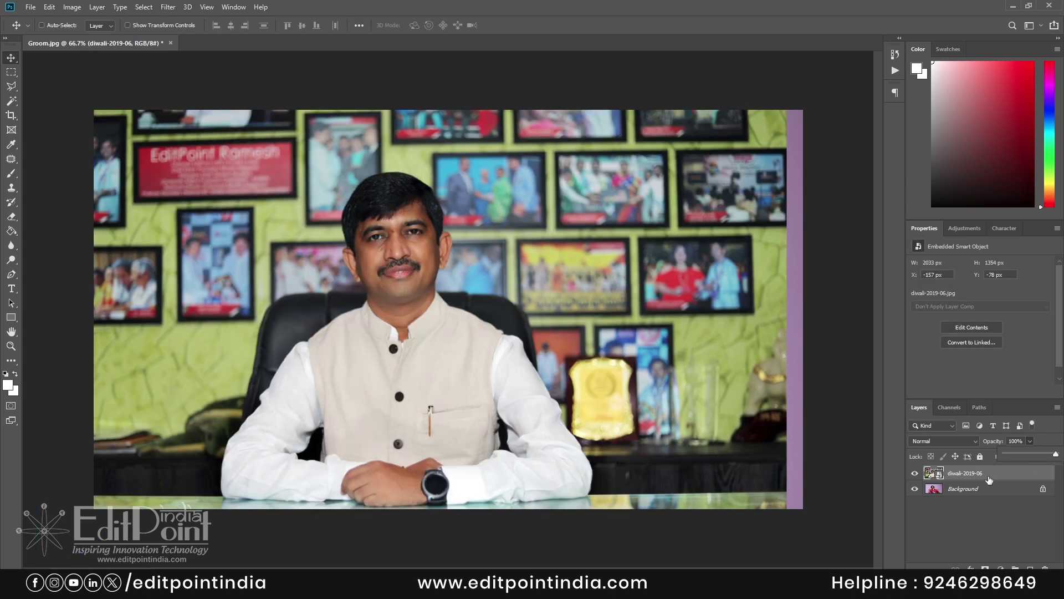
key(shift+ctrl+e)
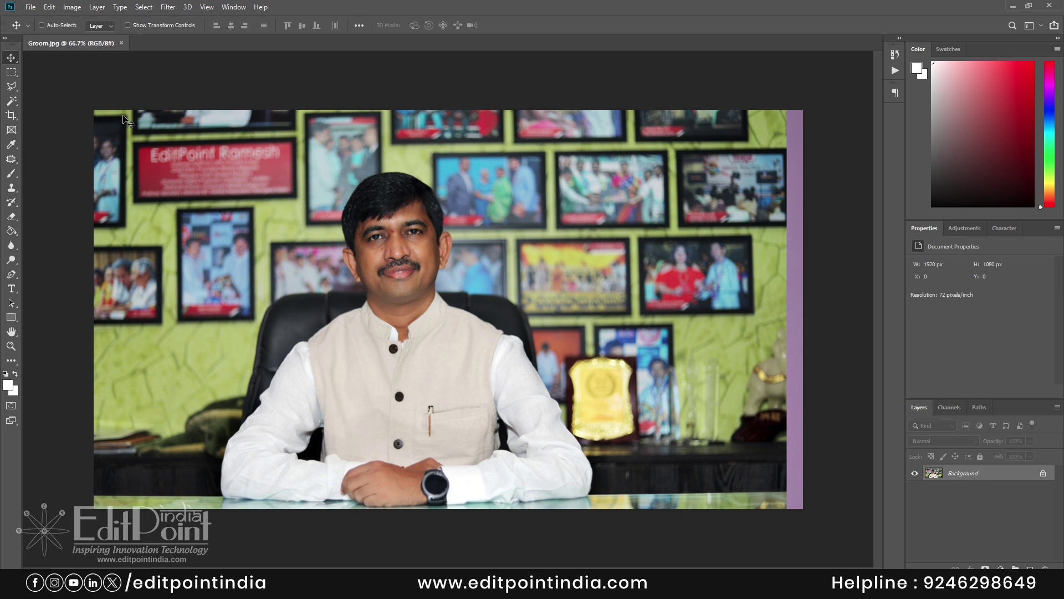
click(121, 43)
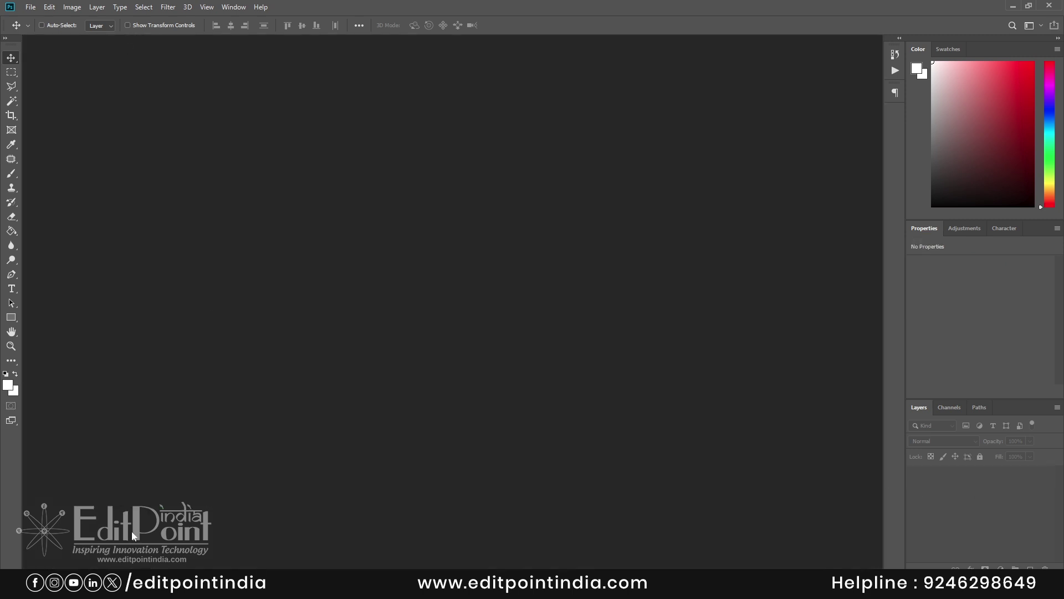
Open the Bride image in Photoshop, and place the _E4_9753 photo on top of it
key(alt+Tab)
drag(351, 115, 567, 265)
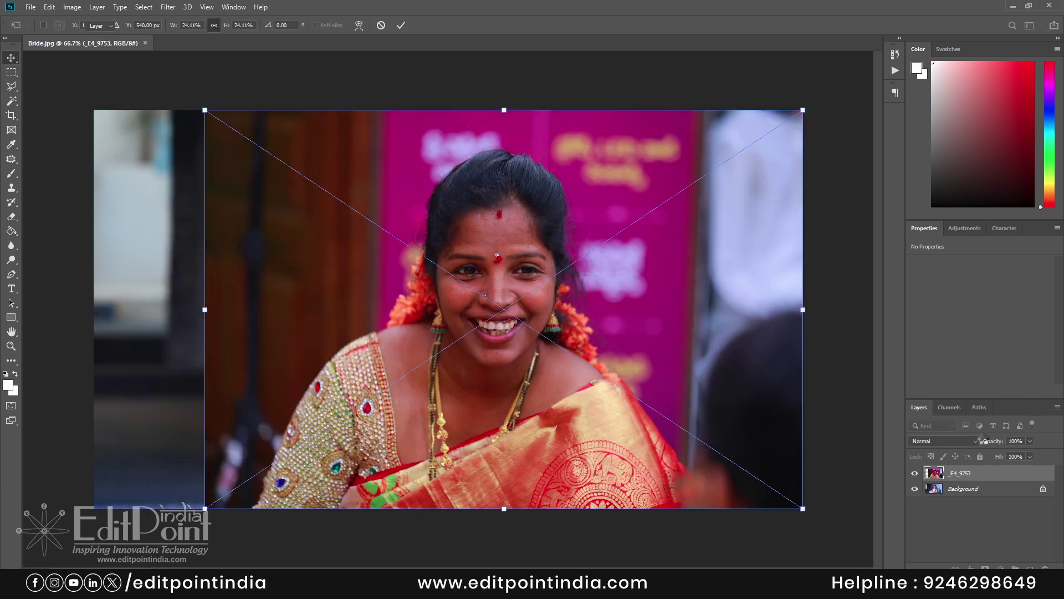
key(Return)
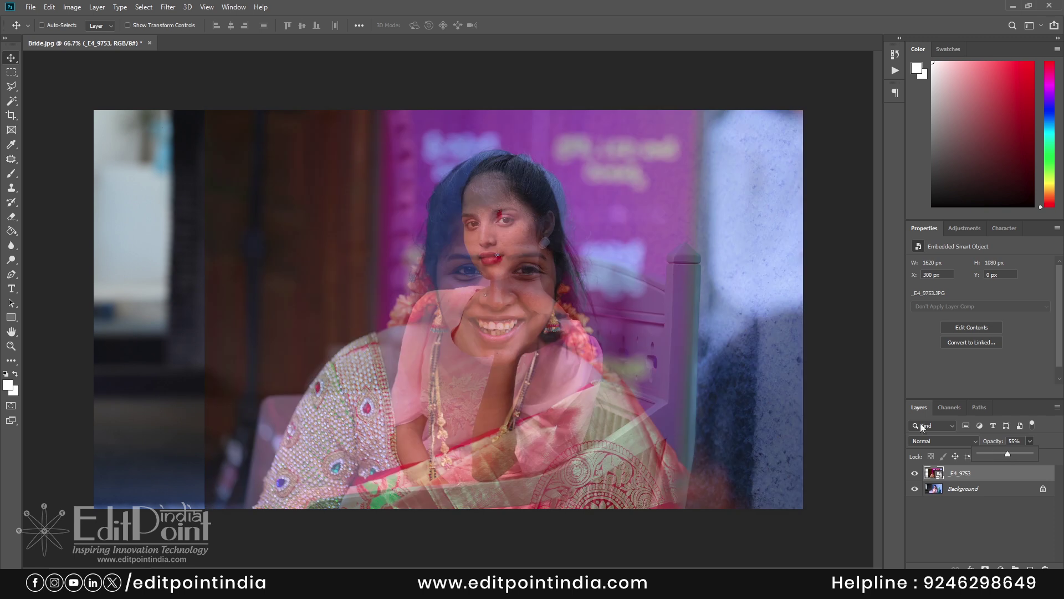
Scale the _E4_9753 layer down to about 1400 × 933 px, and place its face over the bride's in the template photo
click(984, 478)
key(ctrl+t)
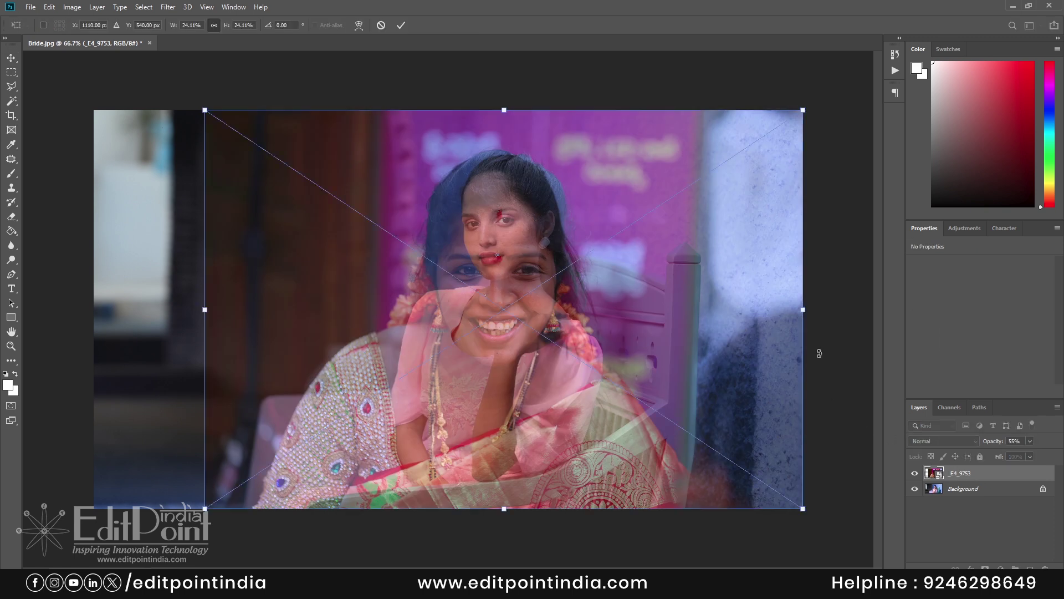
drag(799, 314, 717, 314)
drag(641, 307, 688, 288)
key(Return)
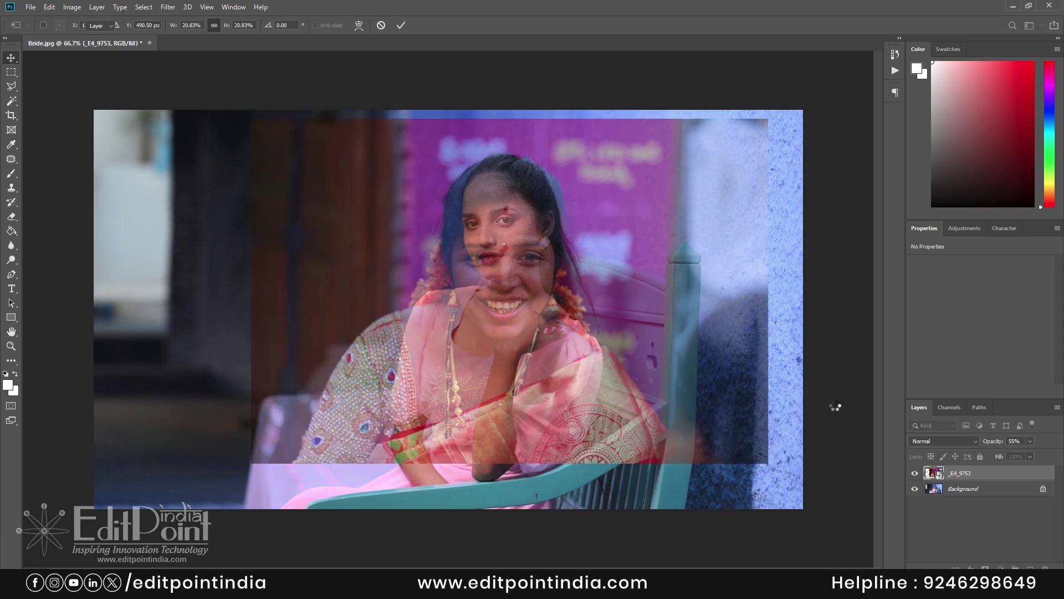
Restore the _E4_9753 layer to 100% opacity, merge it into the background, and save and close Bride.jpg
click(1030, 441)
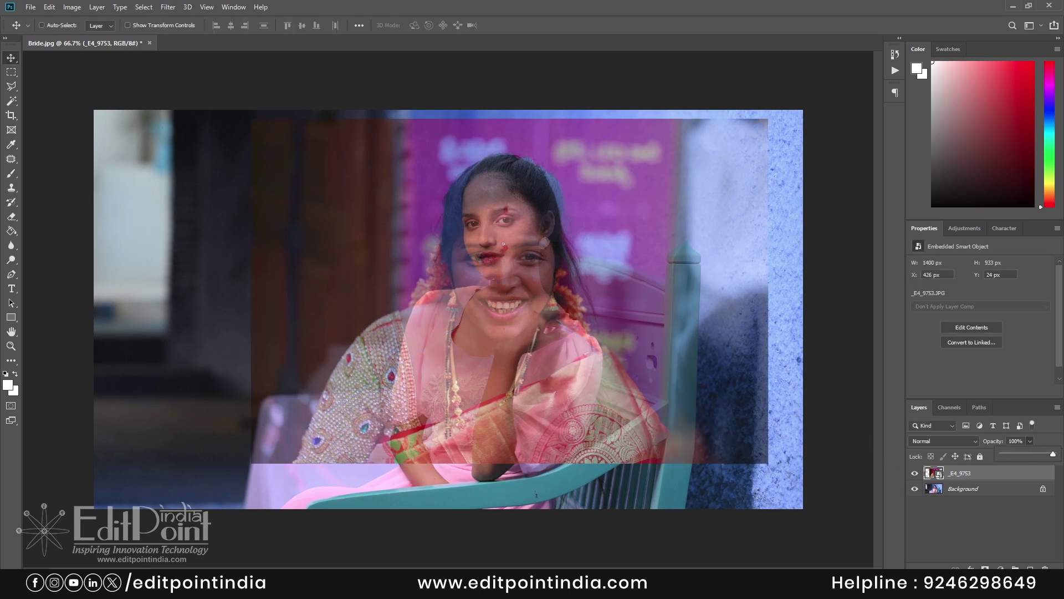
key(ctrl+e)
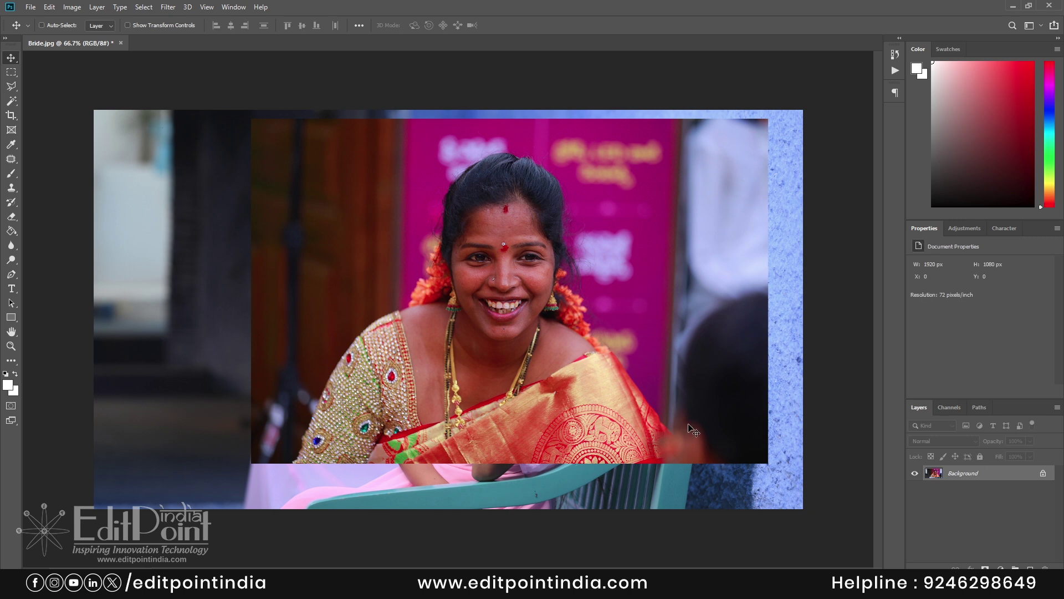
key(ctrl+s)
click(116, 43)
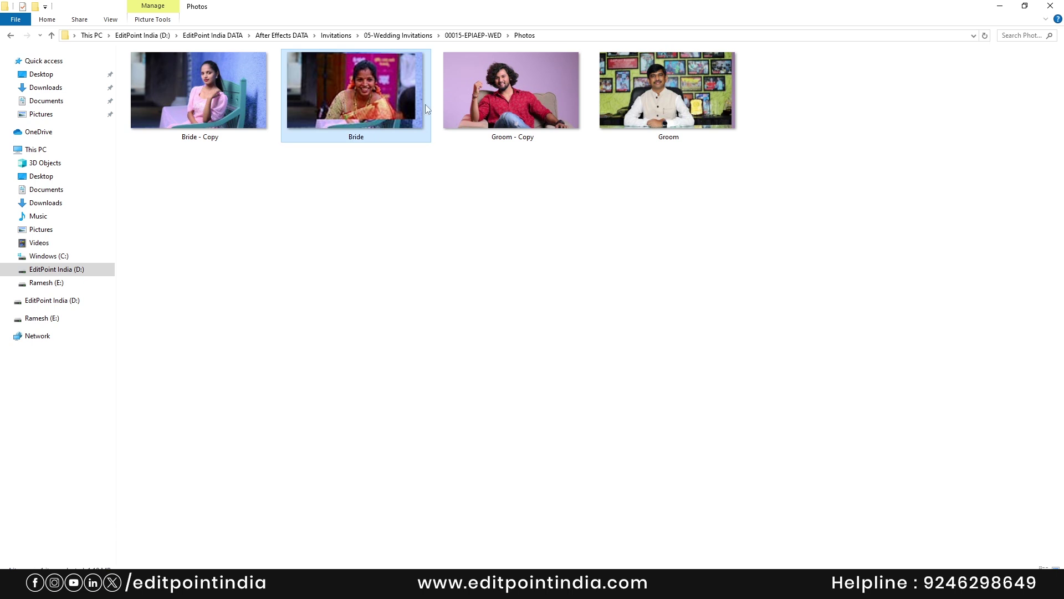
Open the 00015-EPIAEP-WED project in After Effects from DemoPoint, and check the groom and bride scenes around 21 and 26 seconds
click(650, 108)
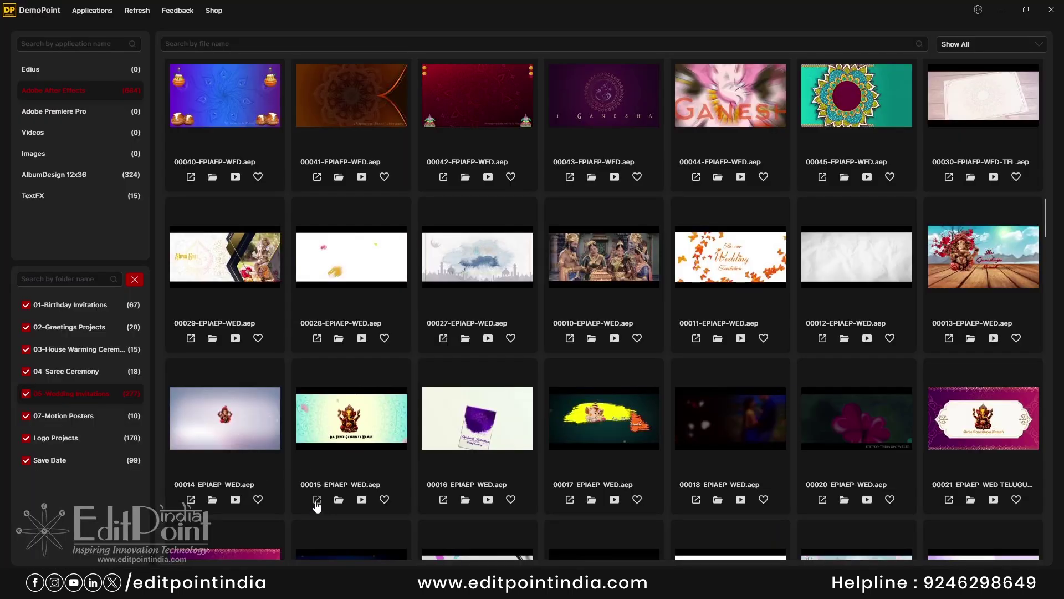
click(317, 500)
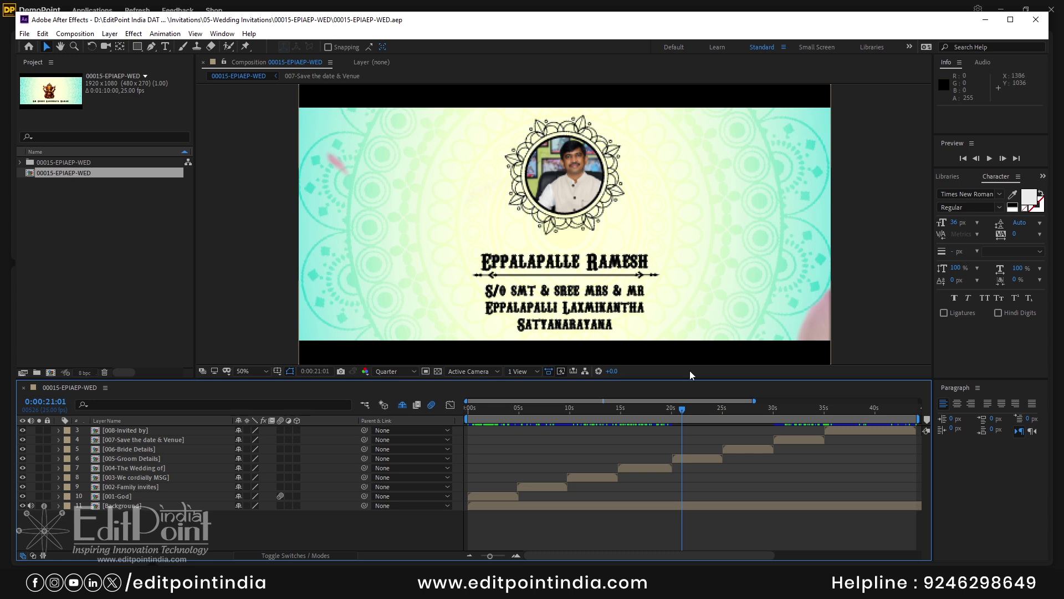
click(738, 410)
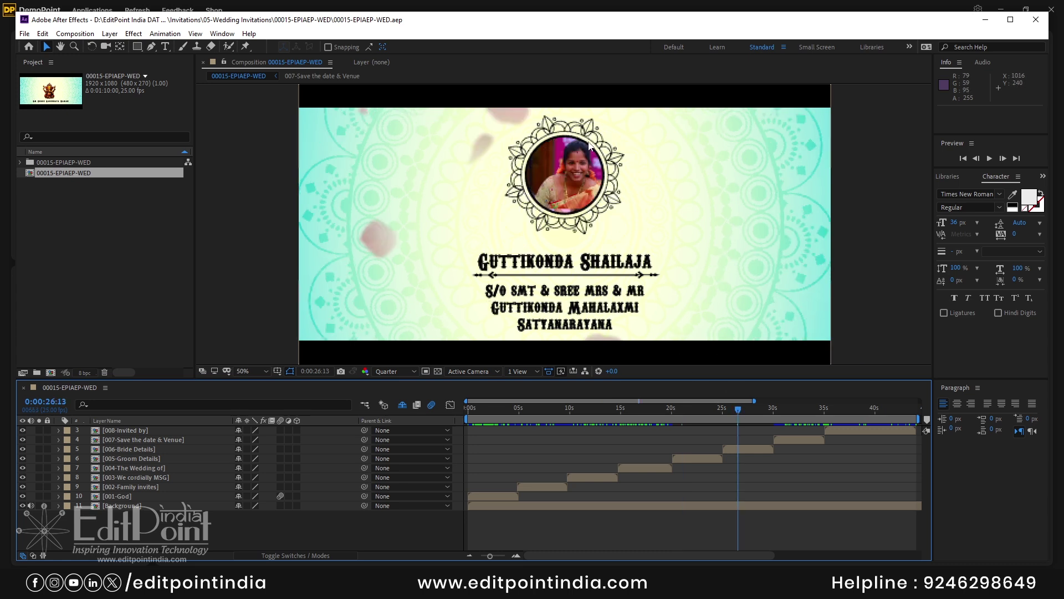
click(690, 413)
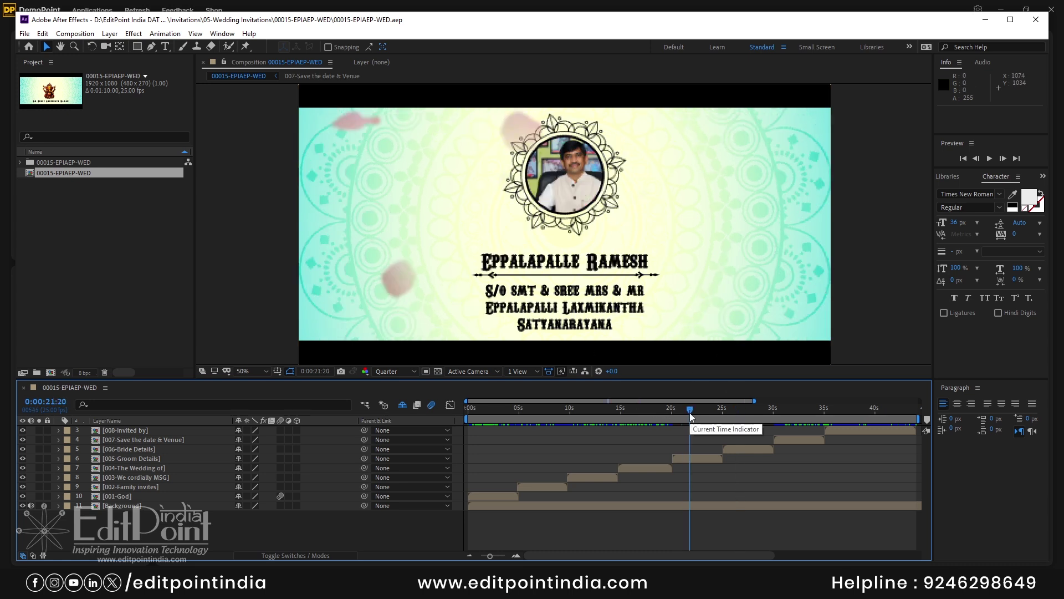
Return to the start of the composition, and examine its scene layers from 008-Invited by through 001-God and Background
click(470, 410)
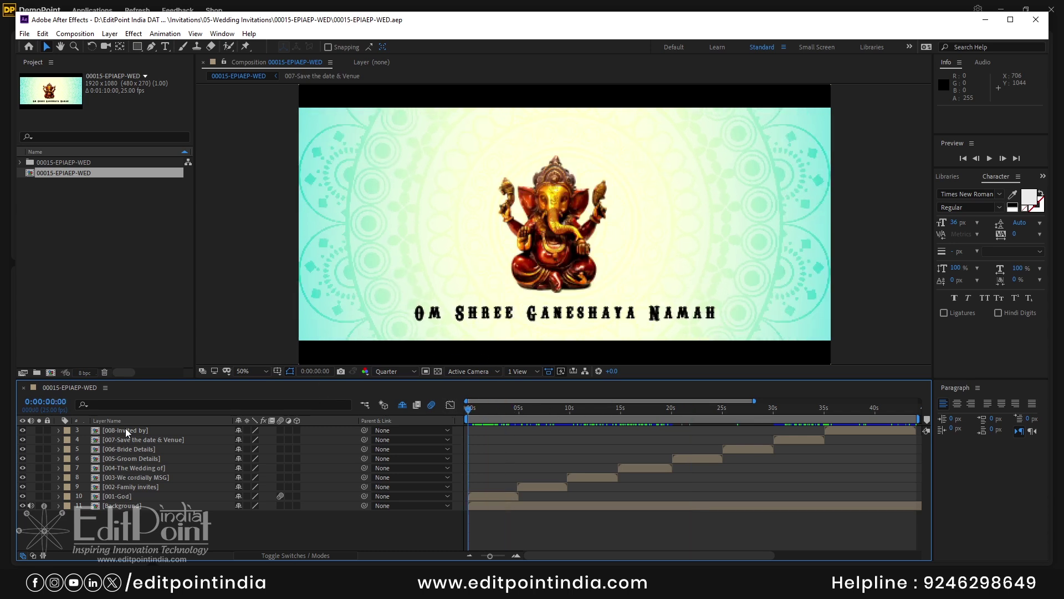
click(148, 434)
click(164, 440)
click(159, 450)
click(159, 460)
click(163, 469)
click(164, 478)
click(161, 488)
click(149, 496)
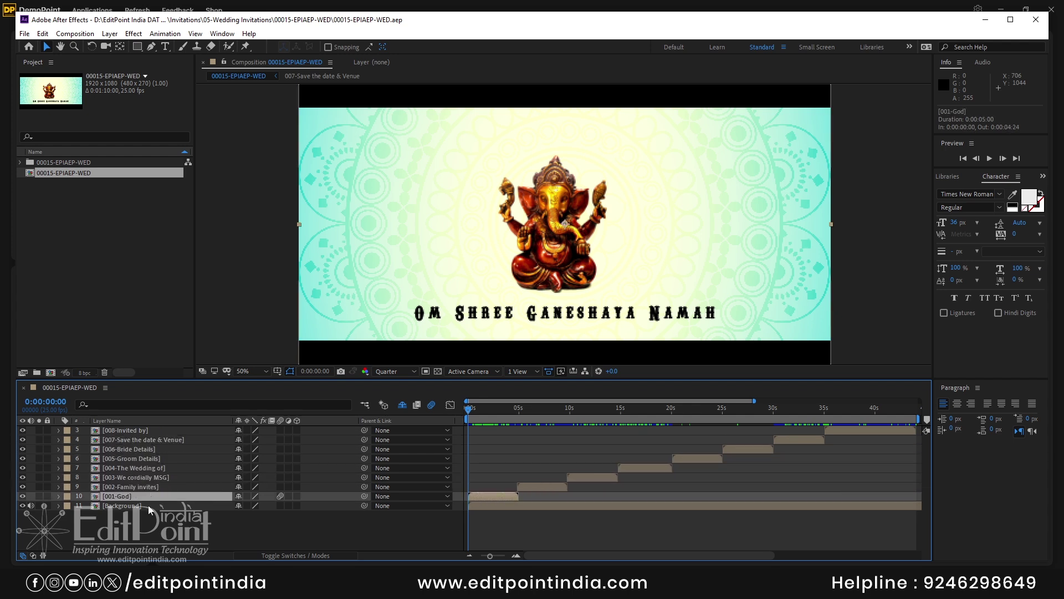
click(144, 505)
key(space)
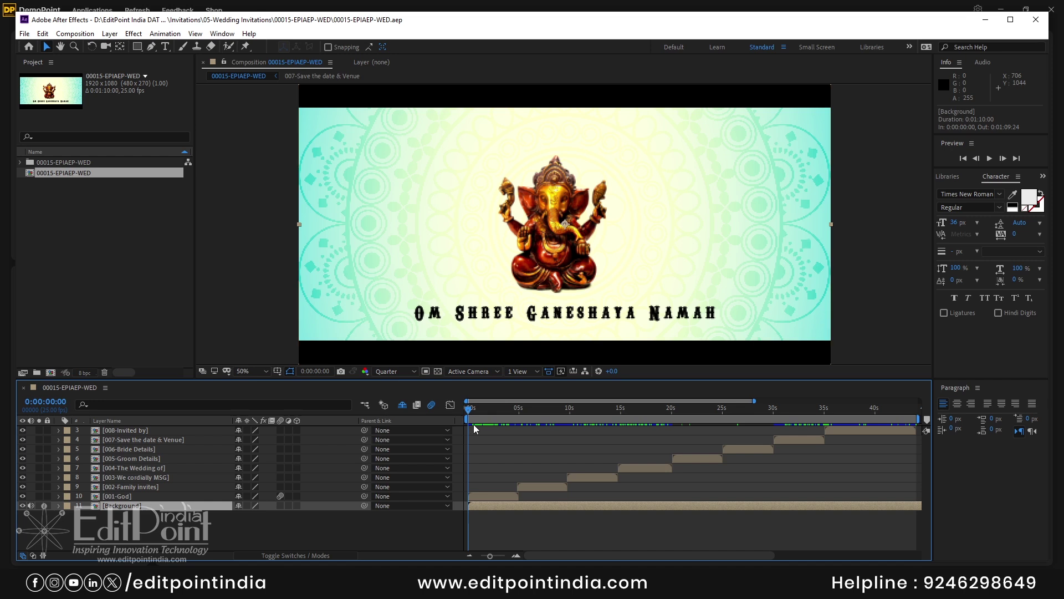
Inspect the Ganesh image and Om Shree Ganeshaya Namah text in 001-God, showing White Solid 1 only temporarily as a backdrop
click(309, 497)
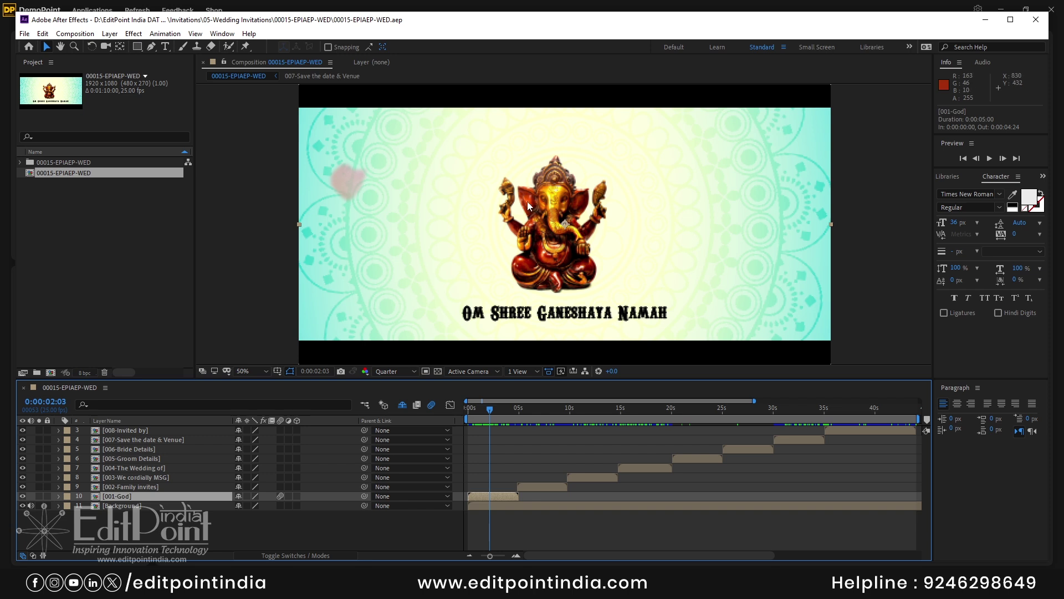
double_click(119, 496)
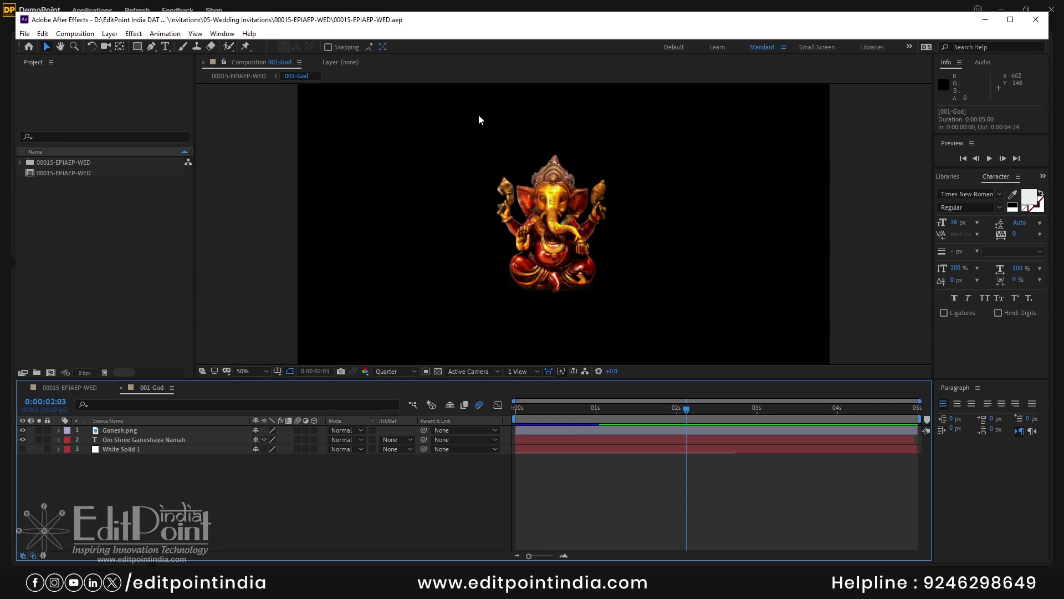
click(134, 450)
click(23, 450)
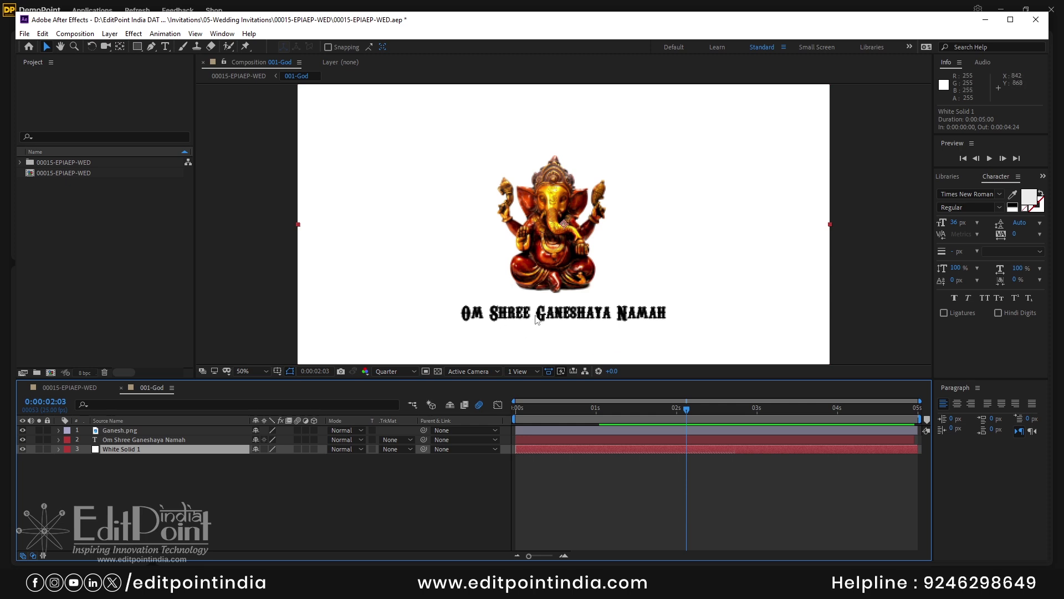
click(186, 440)
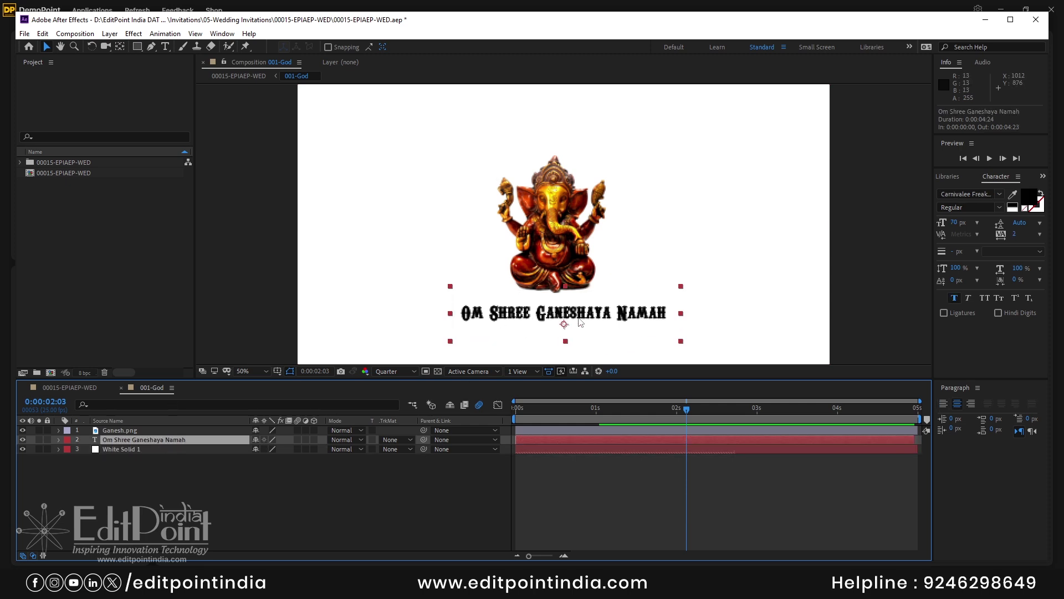
click(23, 449)
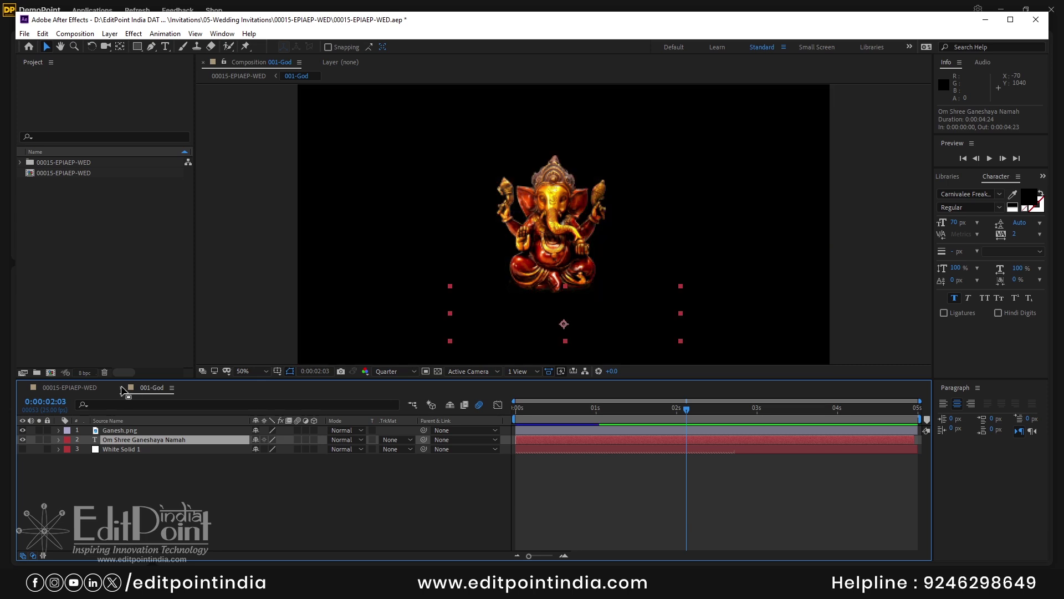
click(121, 387)
In 002-Family invites, show White Solid 1 and replace the first text line with the new surname followed by "family"
double_click(133, 492)
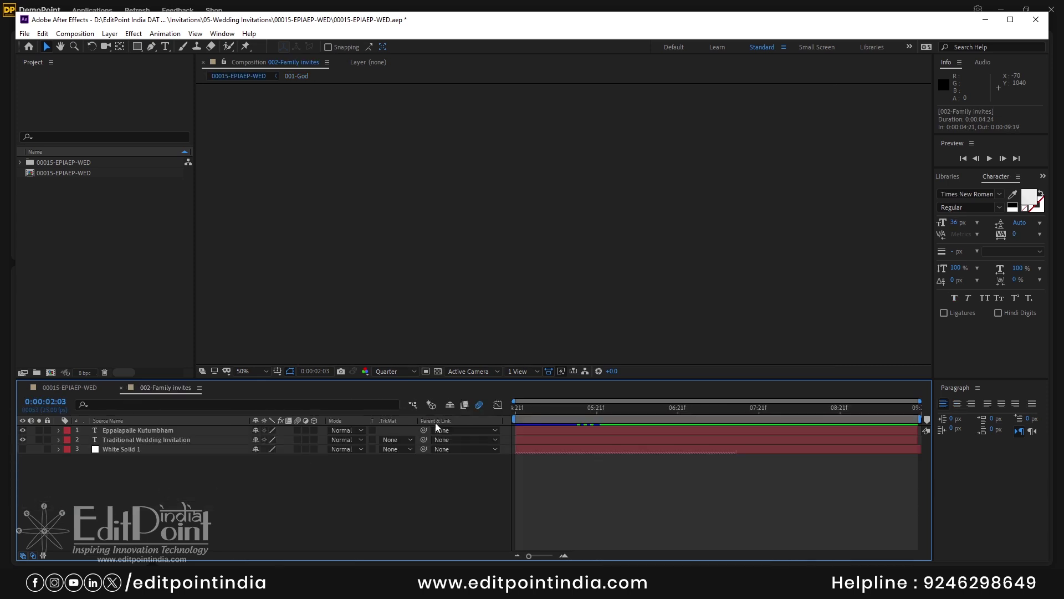
drag(599, 409, 667, 411)
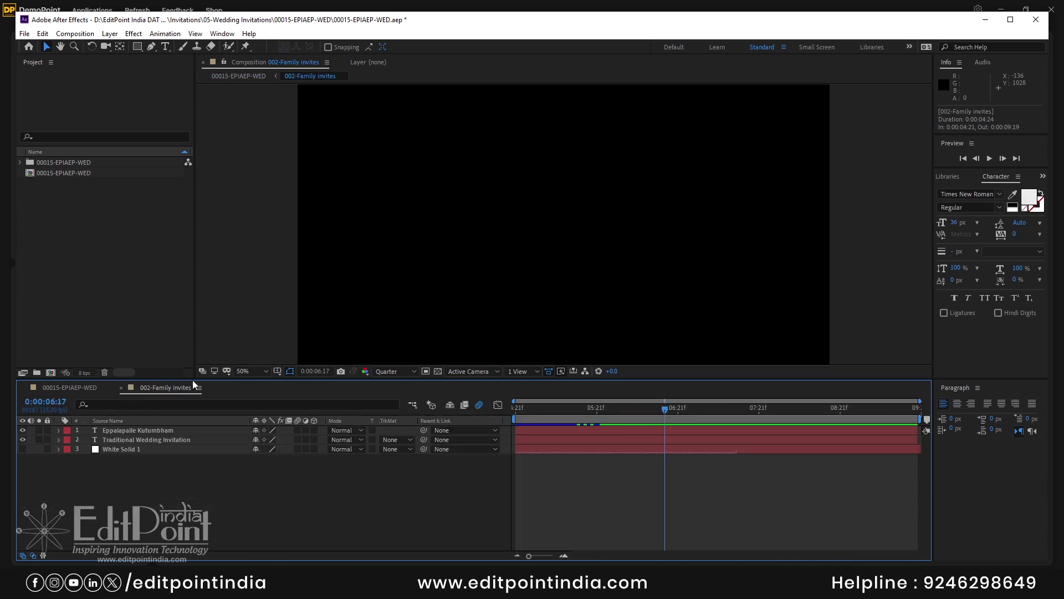
click(23, 449)
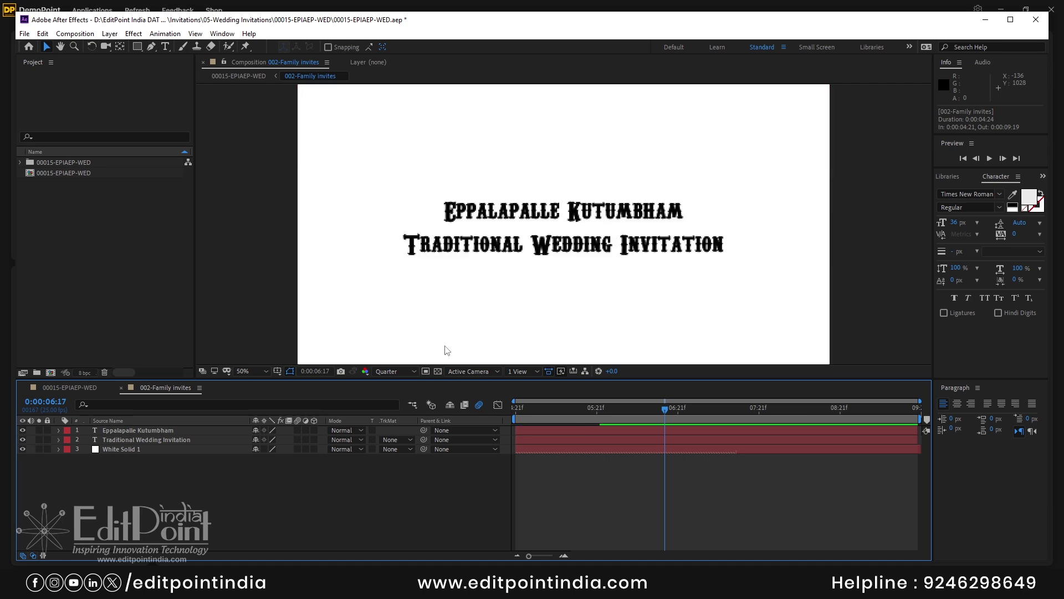
double_click(590, 218)
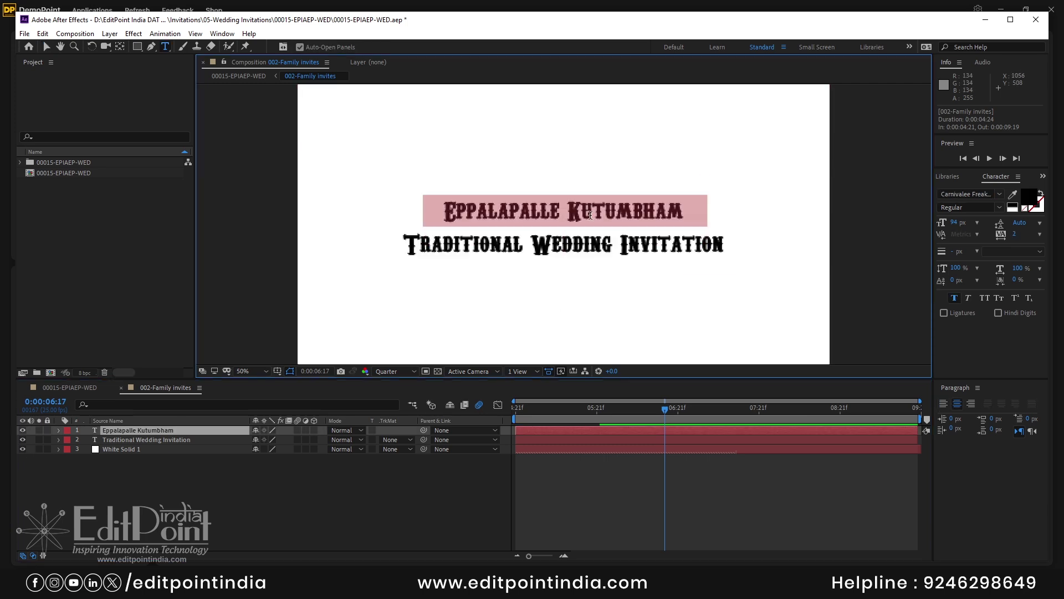
key(BackSpace)
text(Guttikonda)
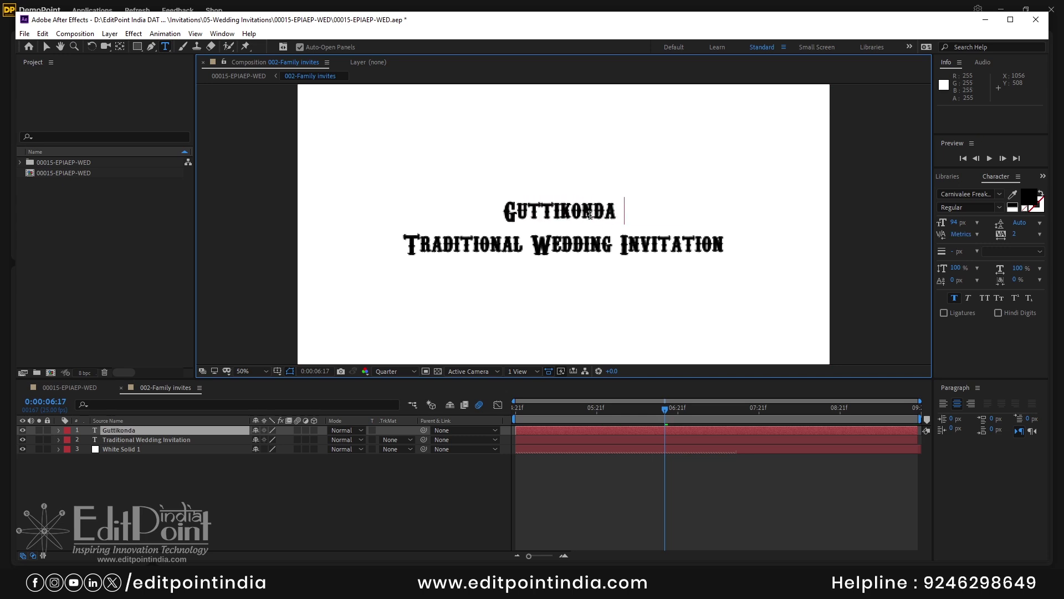
text( family)
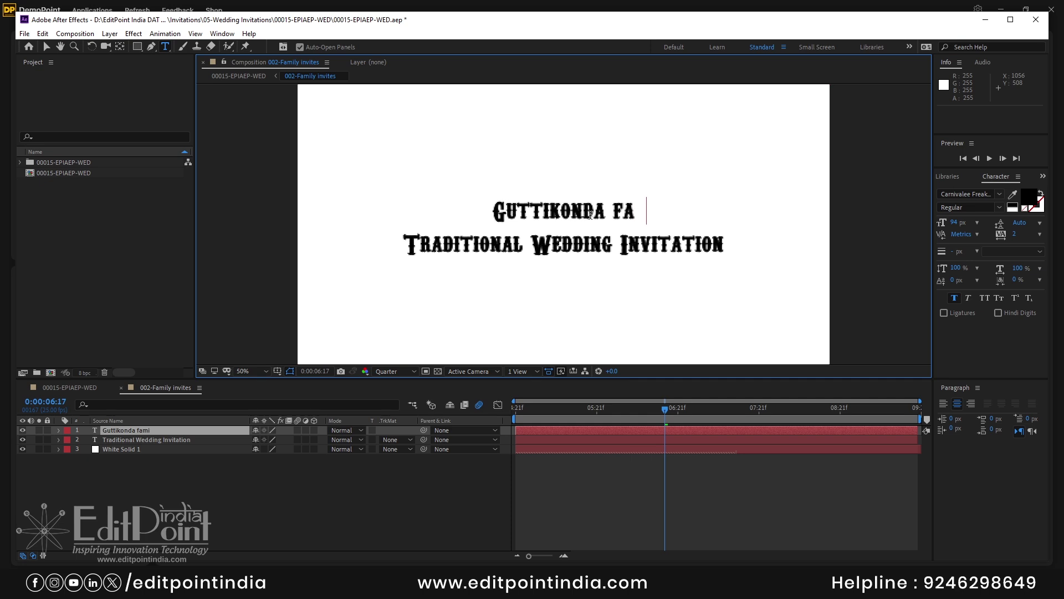
click(121, 388)
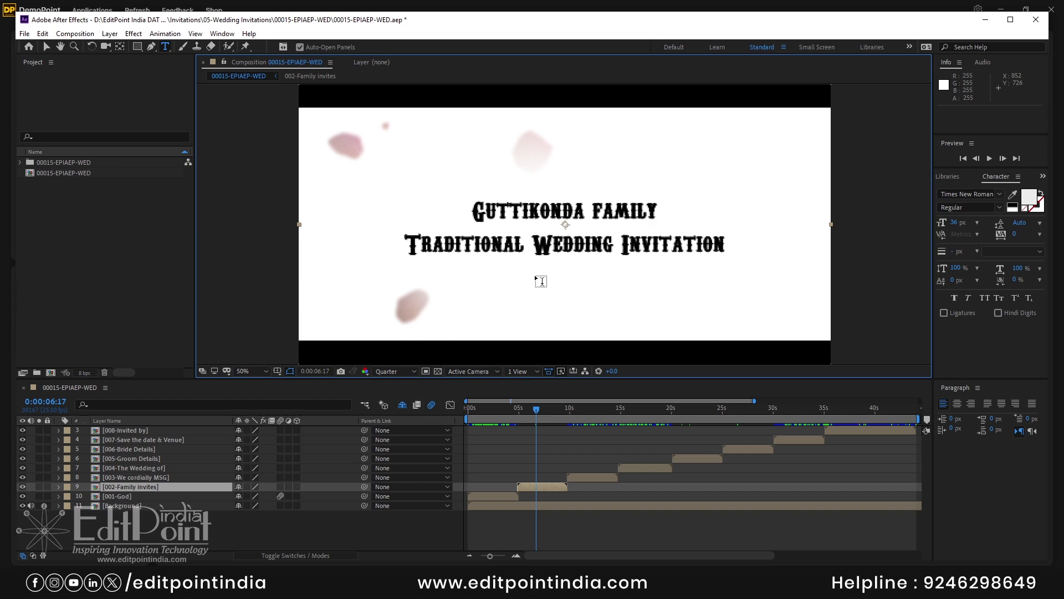
Hide White Solid 1 in 002-Family invites, and go back to the main composition
double_click(138, 488)
click(22, 449)
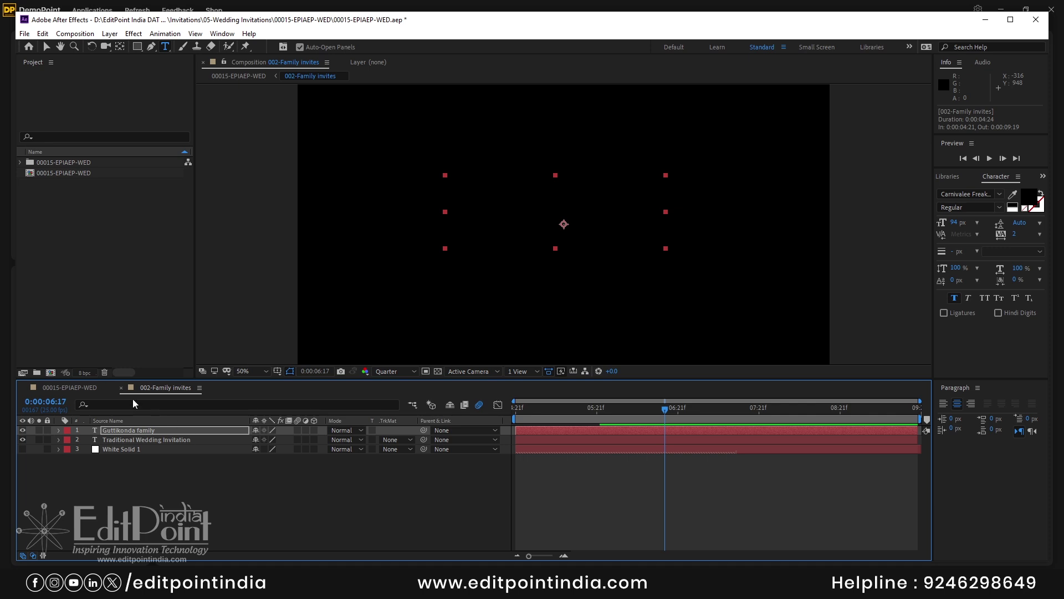
click(122, 388)
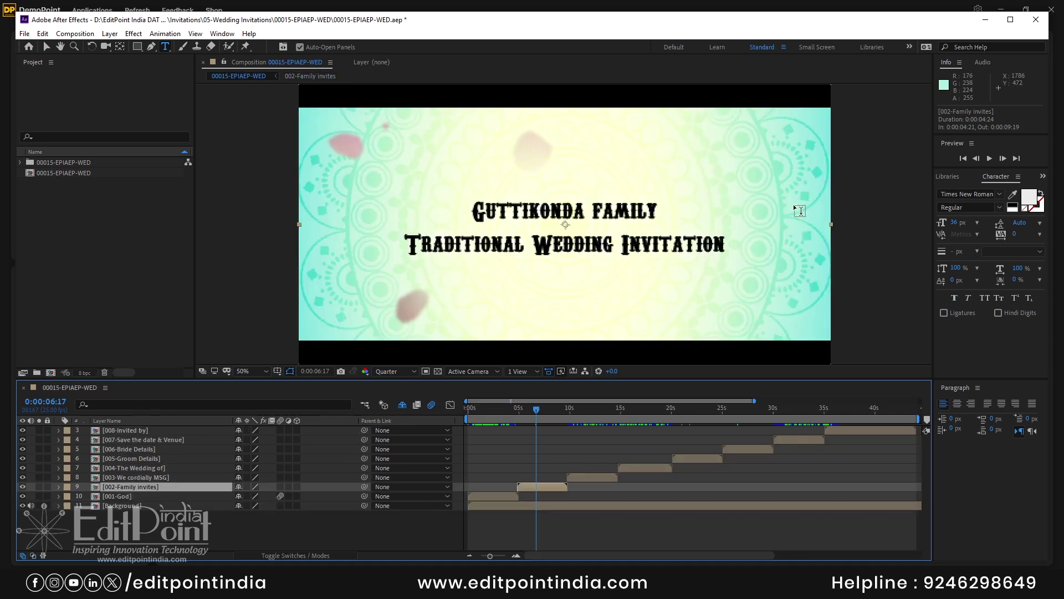
Maximise the After Effects window, move to 0:00:22:11, and open 005-Groom Image inside the 005-Groom Details composition
double_click(441, 22)
click(603, 416)
drag(589, 420, 681, 415)
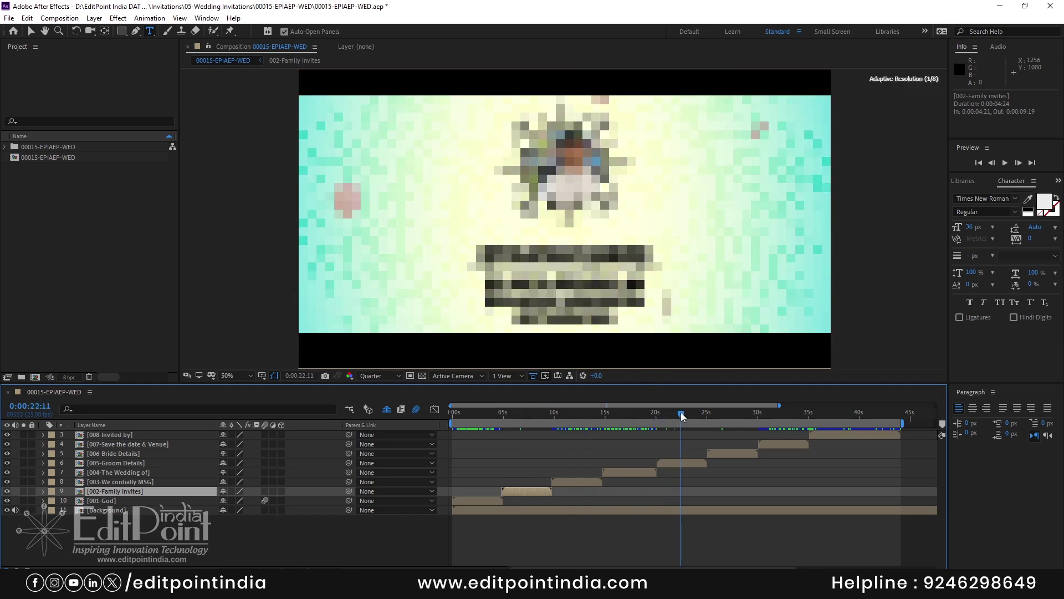
click(29, 31)
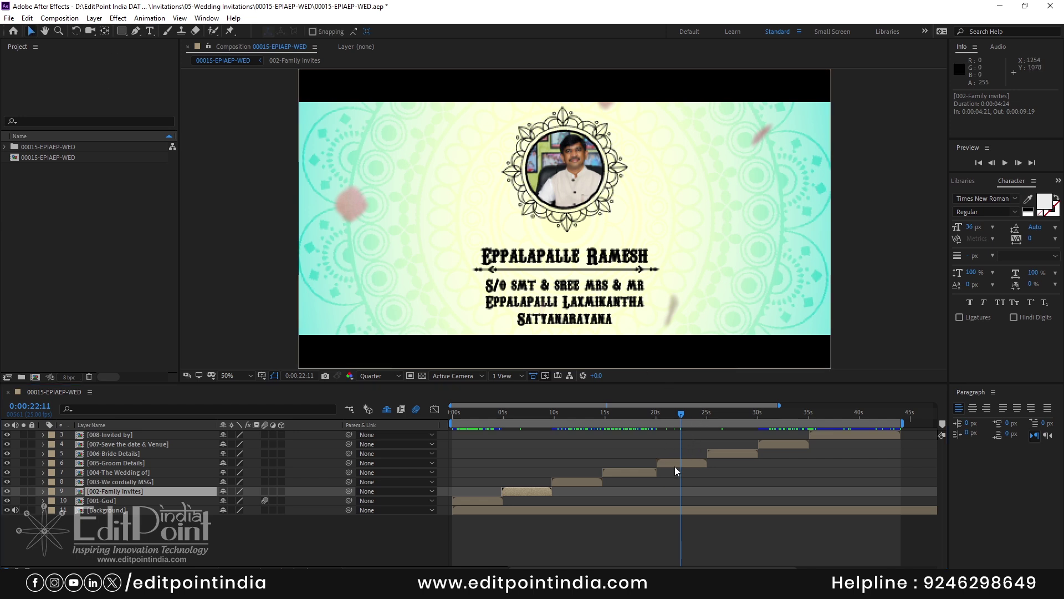
click(675, 465)
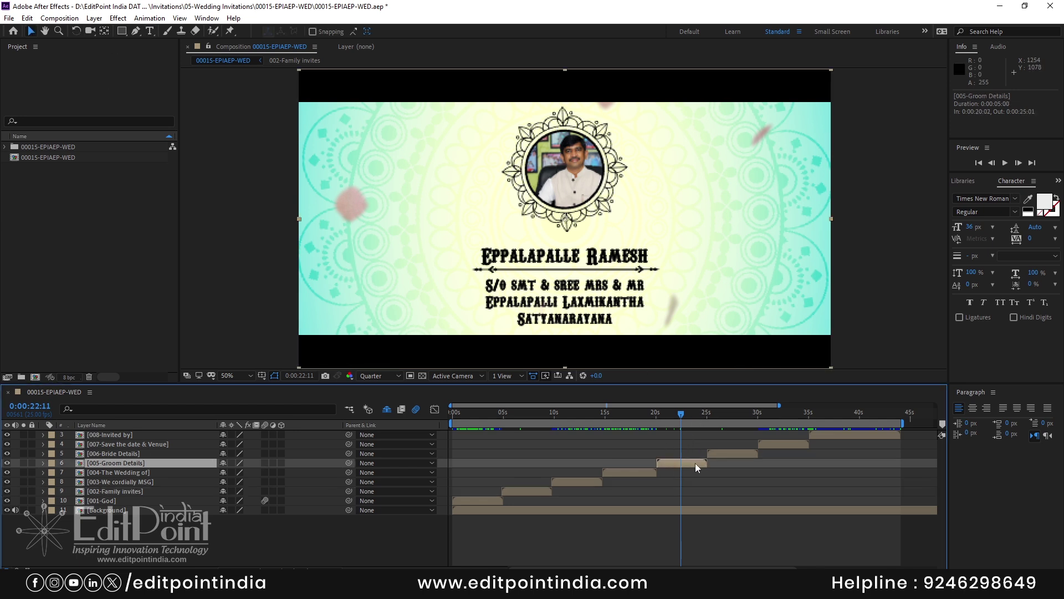
double_click(696, 464)
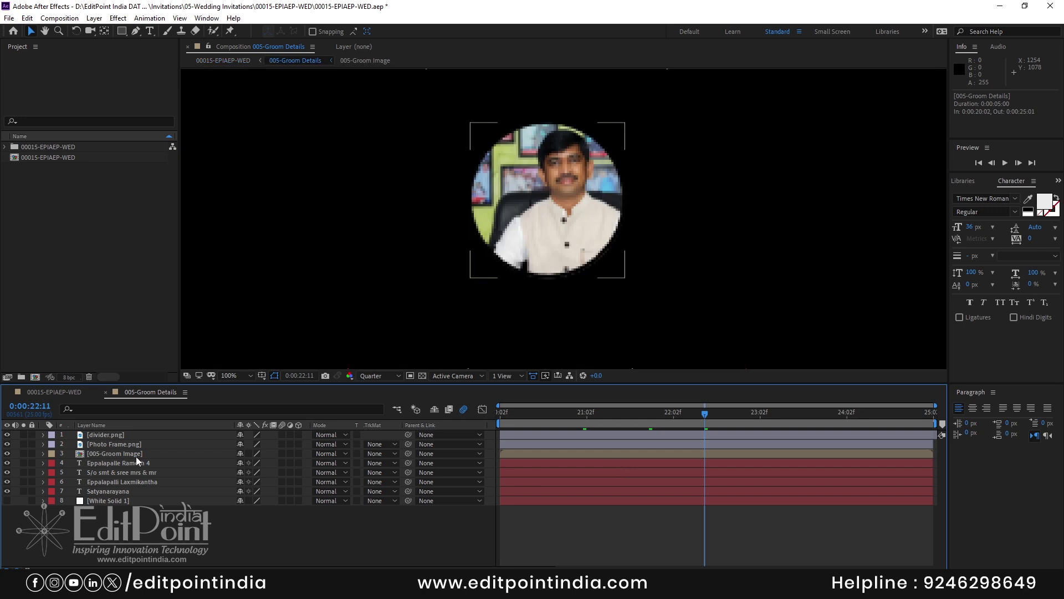
double_click(137, 454)
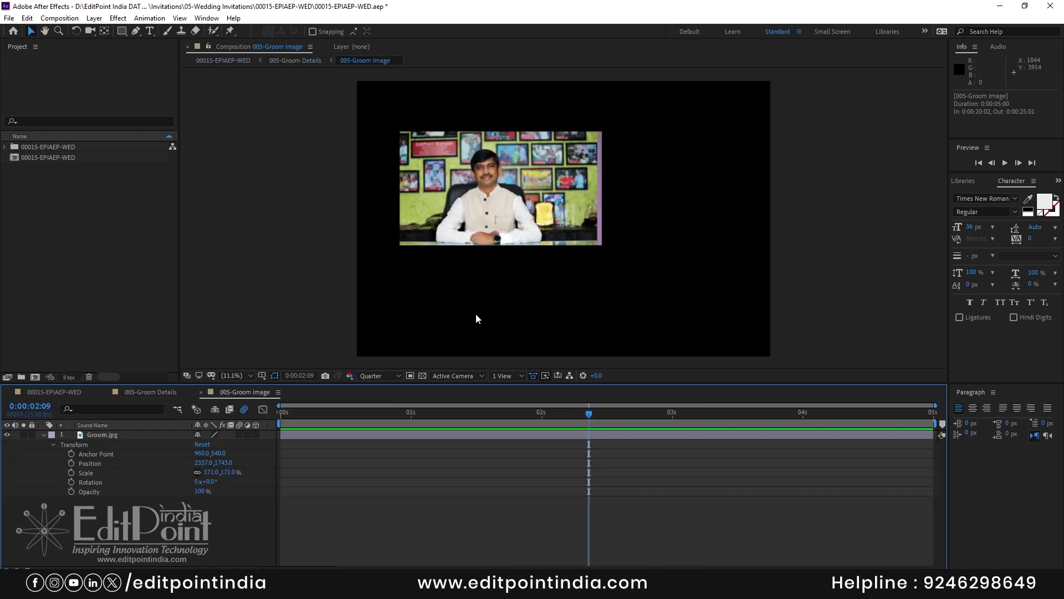
Enlarge Groom.jpg slightly, move it to position 2391, 1743, and check its framing in 005-Groom Details
click(517, 174)
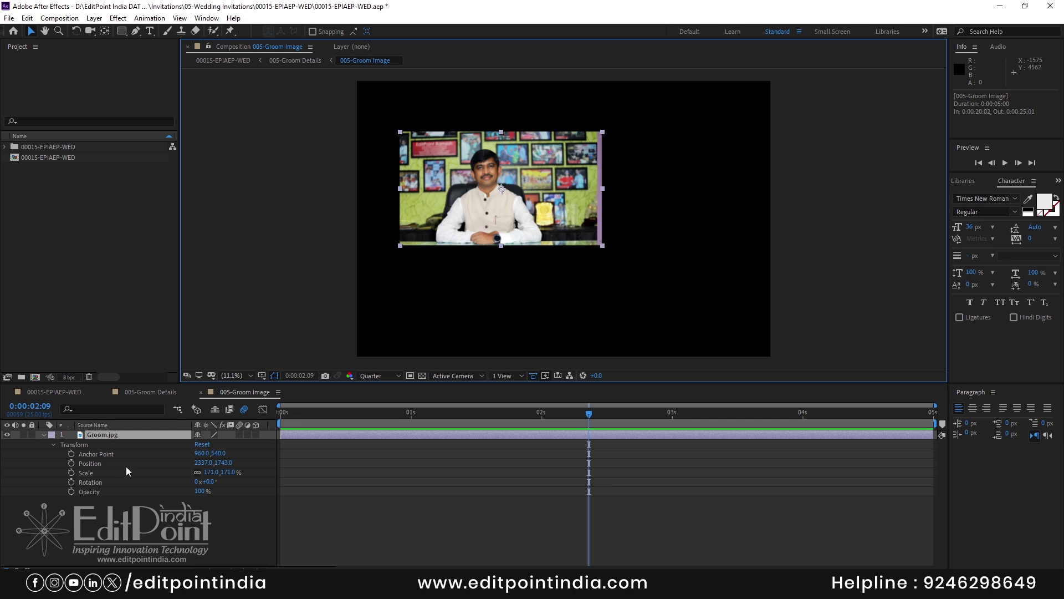
drag(230, 472, 237, 464)
drag(512, 222, 516, 222)
click(158, 394)
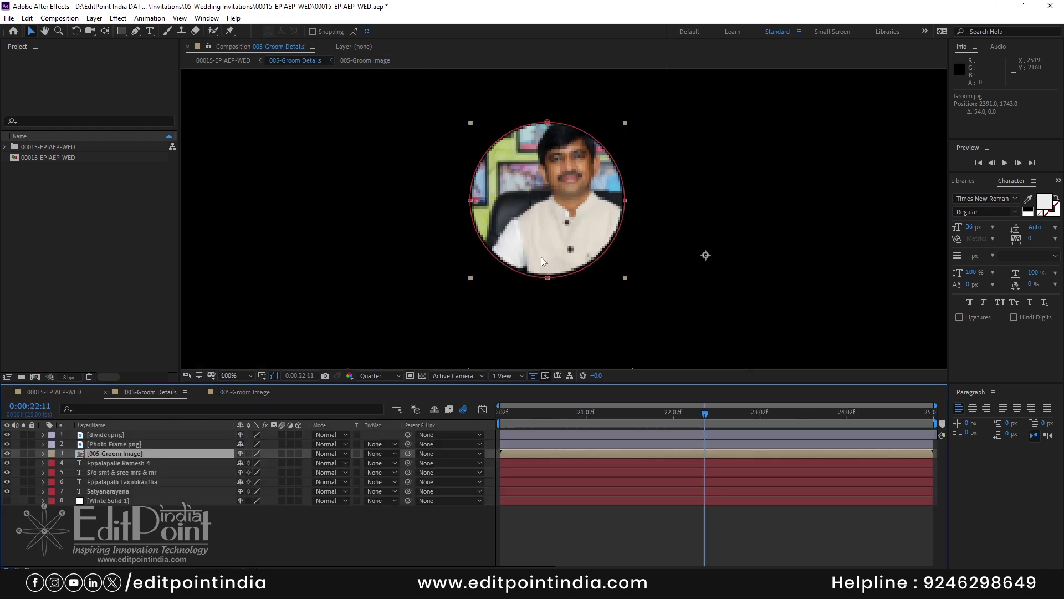
Move Groom.jpg to position 2283, 1734 in 005-Groom Image, and check the circular crop in 005-Groom Details
click(238, 395)
drag(487, 217, 481, 220)
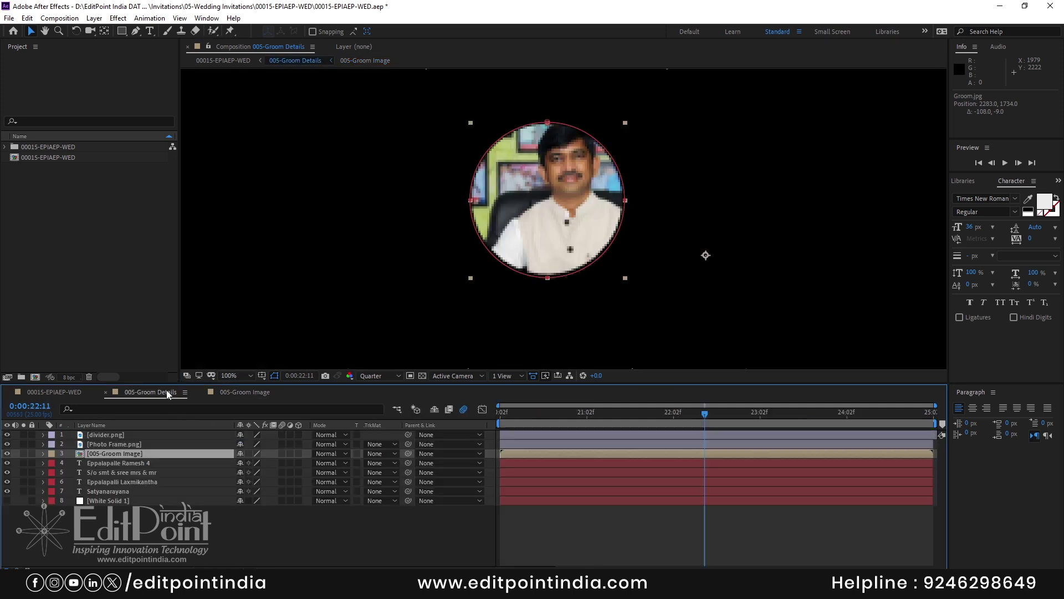
click(150, 392)
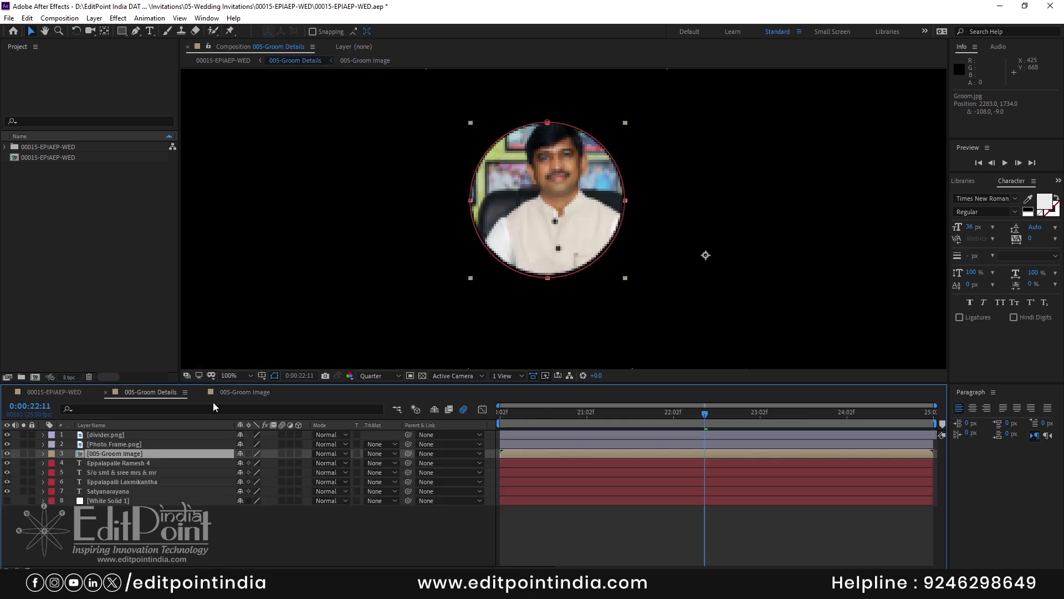
Close the 005-Groom Image and 005-Groom Details compositions, check the main composition at 0:00:41:22, and return to its first frame
click(201, 392)
click(105, 392)
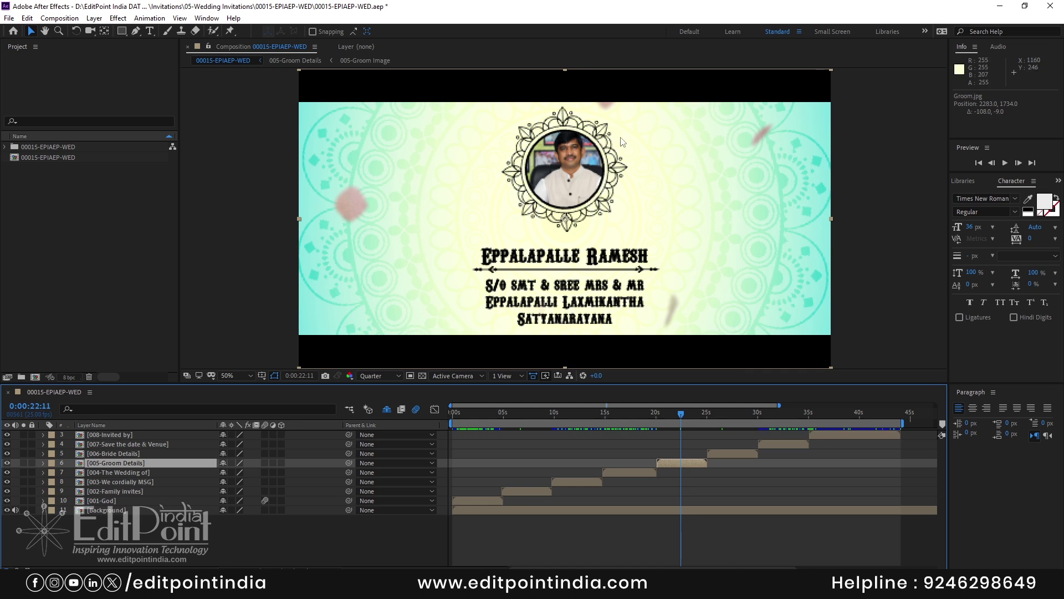
drag(740, 418, 877, 413)
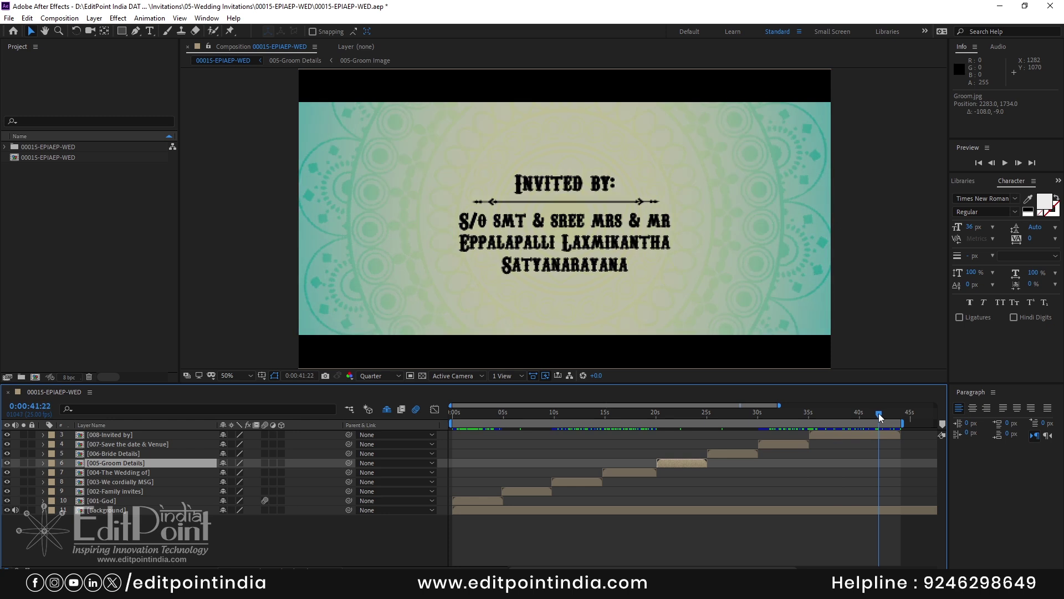
key(Home)
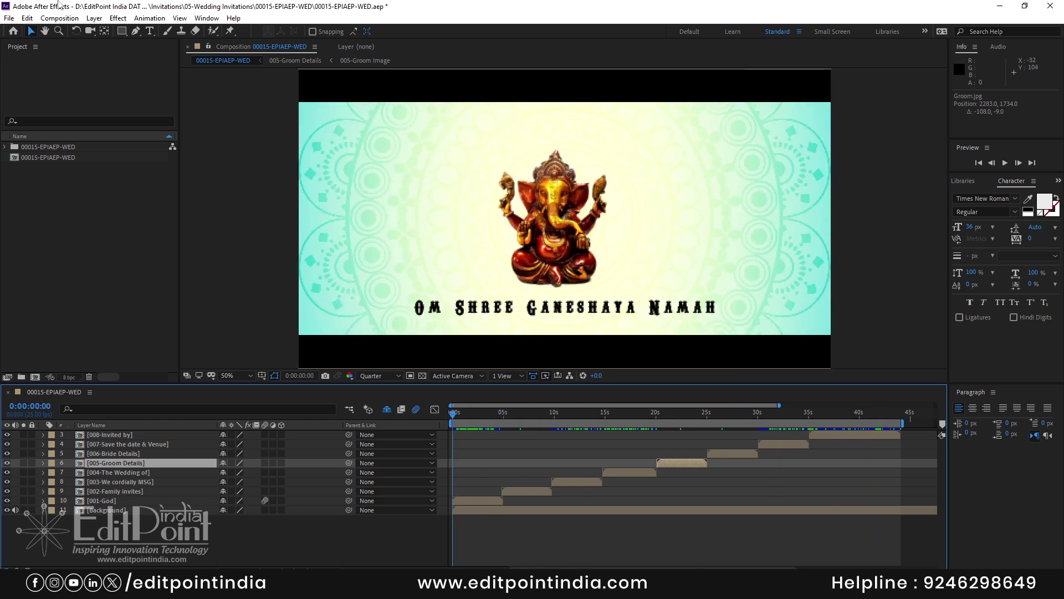
Send the main composition to the Adobe Media Encoder queue as H.264, keeping the Match Source - High bitrate preset
click(6, 20)
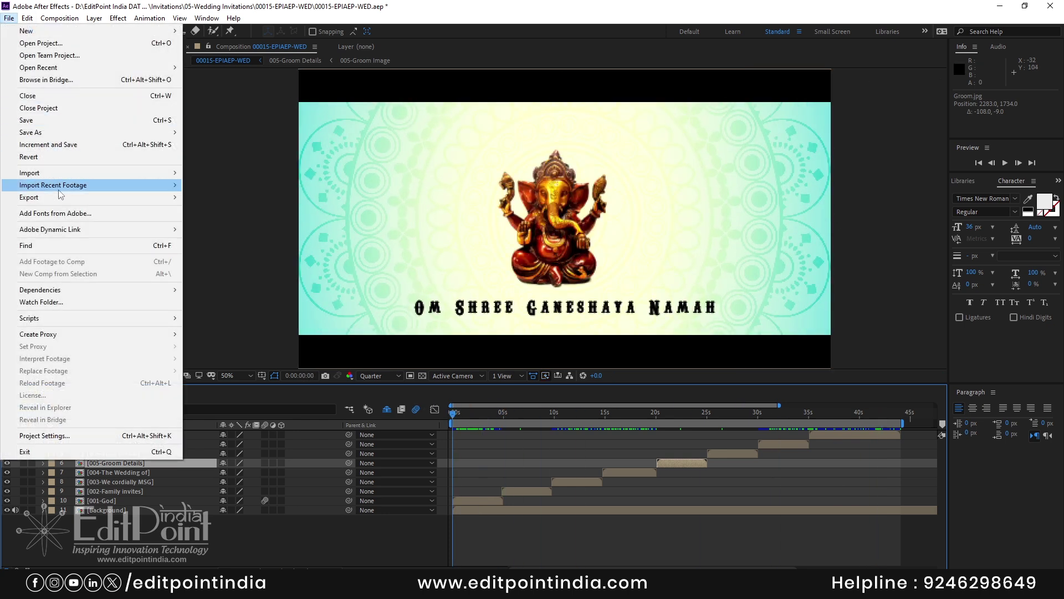
mouse_move(62, 197)
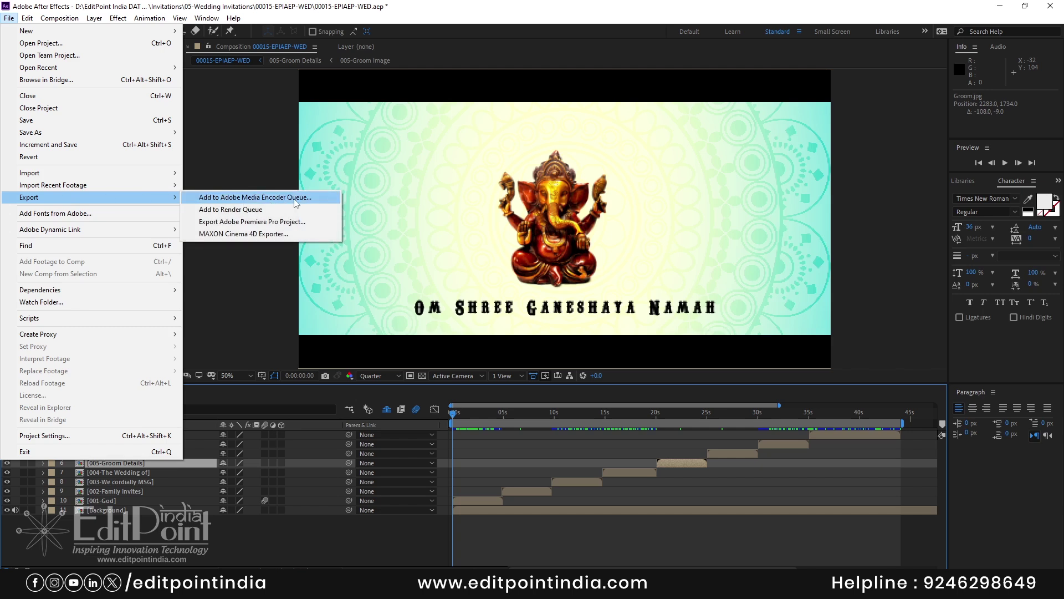
click(295, 200)
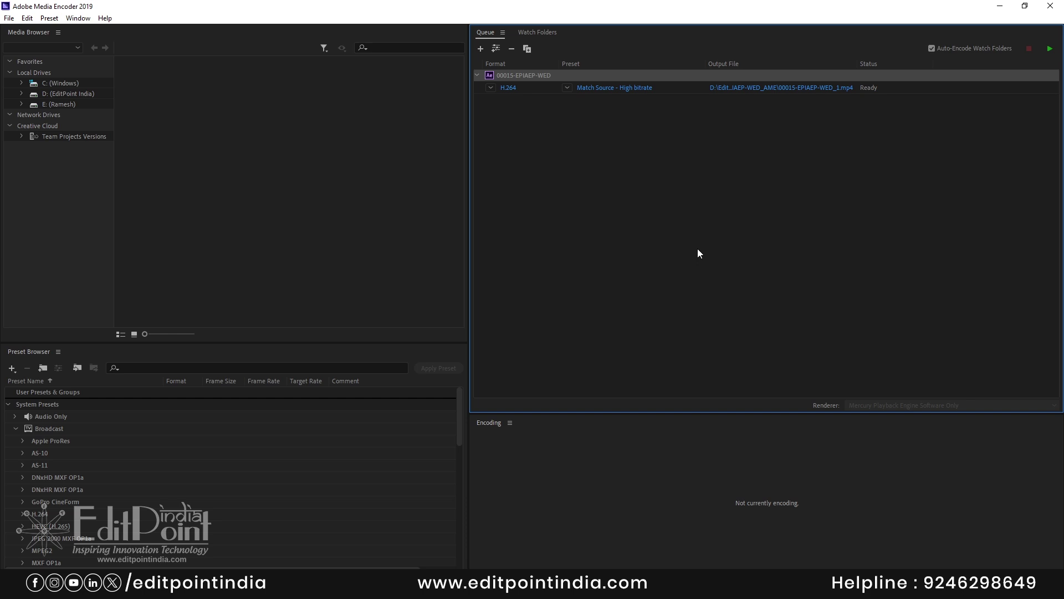
click(570, 88)
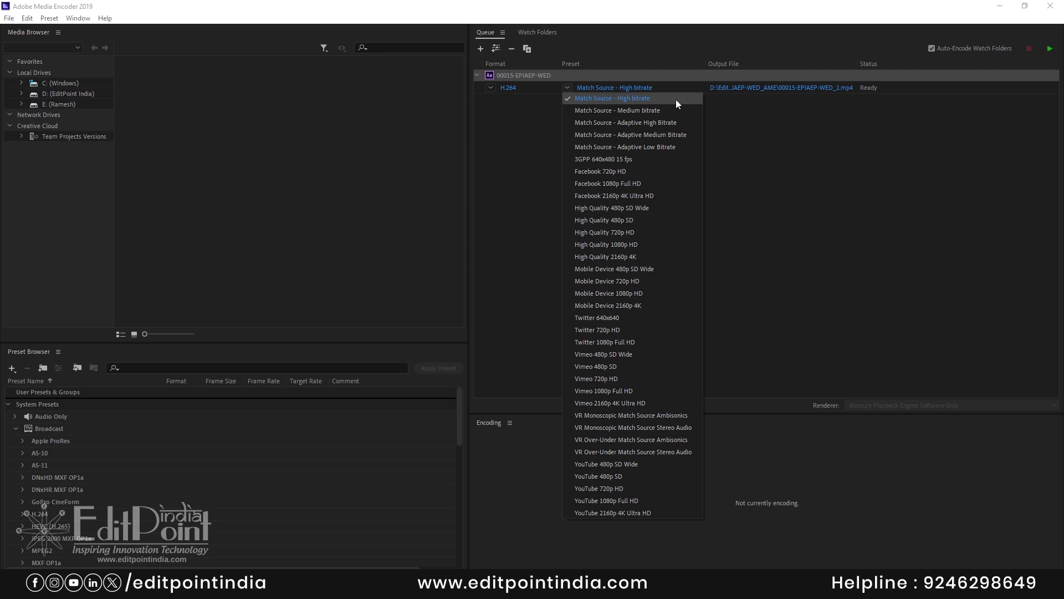
click(674, 64)
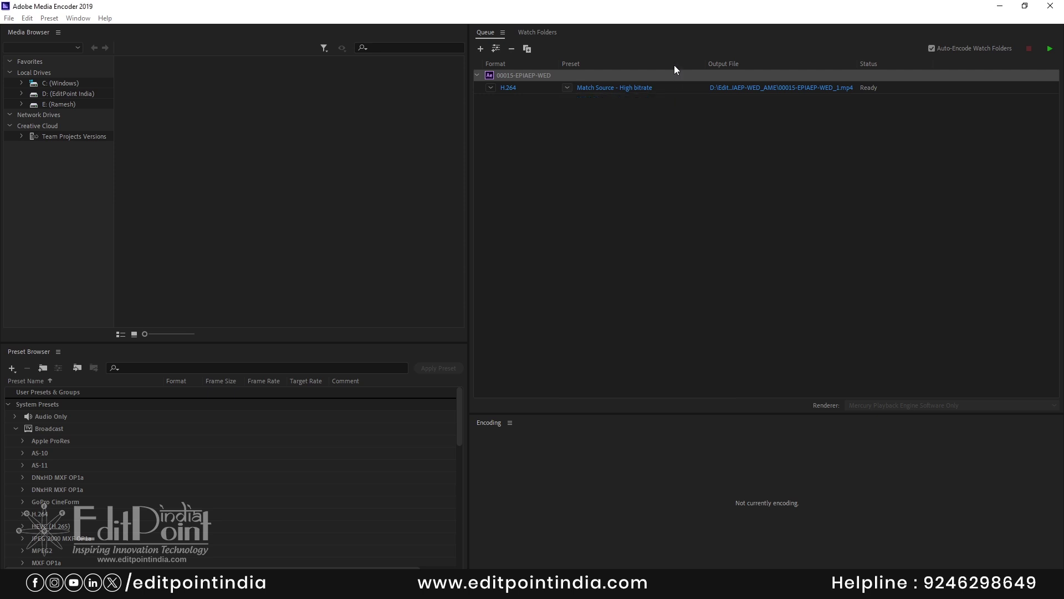
Review the export settings and set the output file to 00015-EPIAEP-WED_1.mp4 in the 00015-EPIAEP-WED folder
click(626, 90)
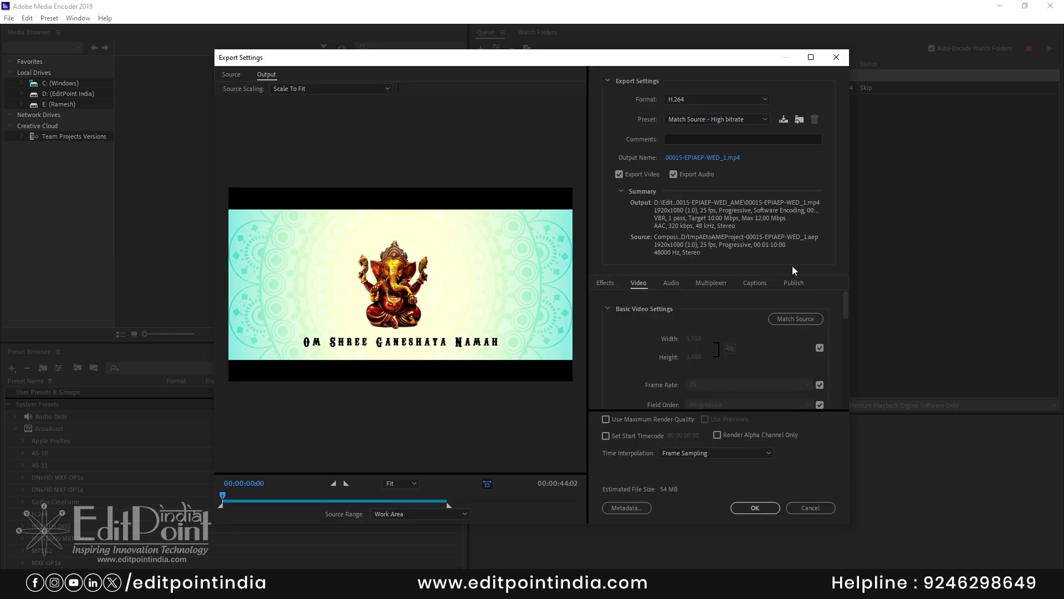
mouse_move(847, 306)
mouse_down()
mouse_move(848, 317)
mouse_move(846, 294)
mouse_up()
drag(846, 311, 830, 231)
click(714, 160)
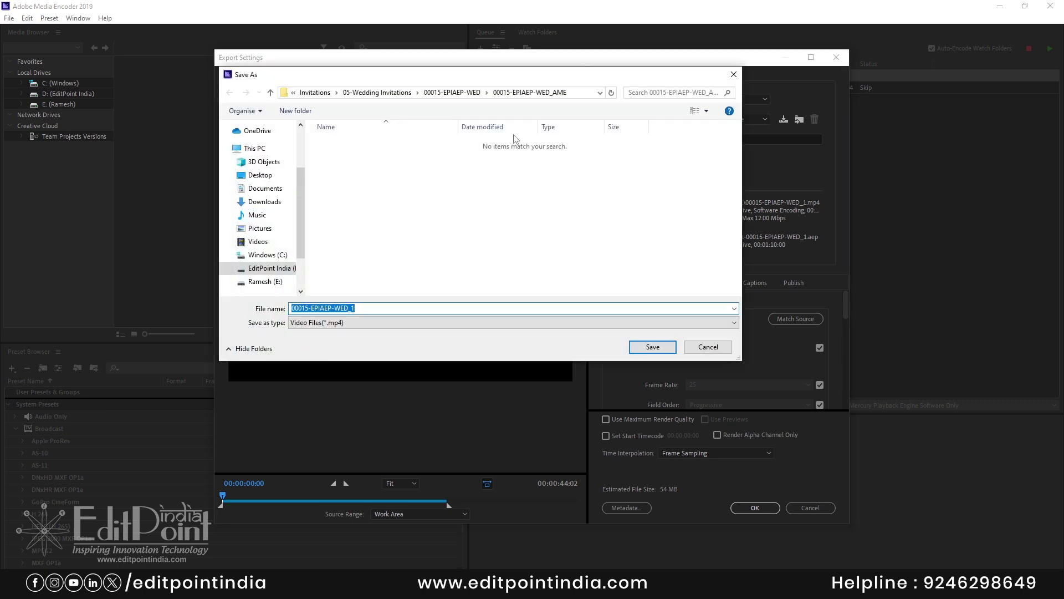
click(390, 308)
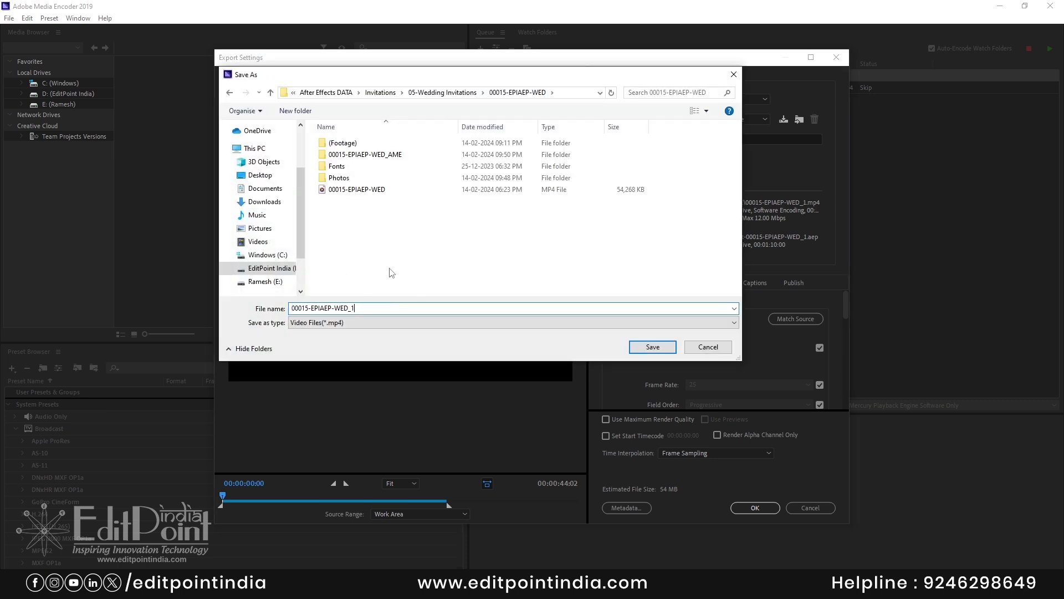
click(672, 347)
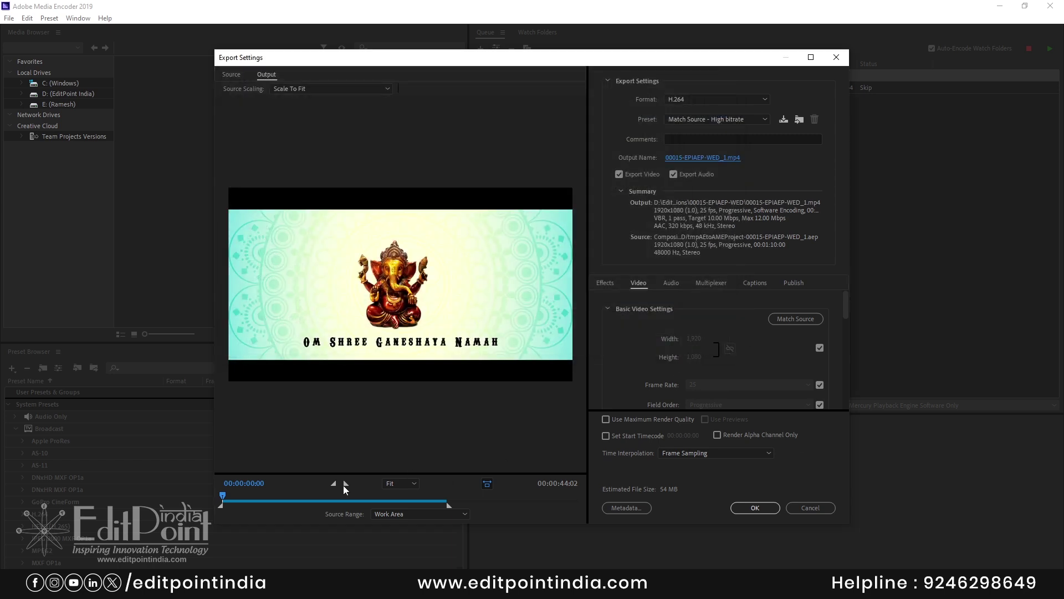
Check the export preview at 00:00:21:07, accept the export settings, and start encoding the queue
drag(224, 498, 333, 498)
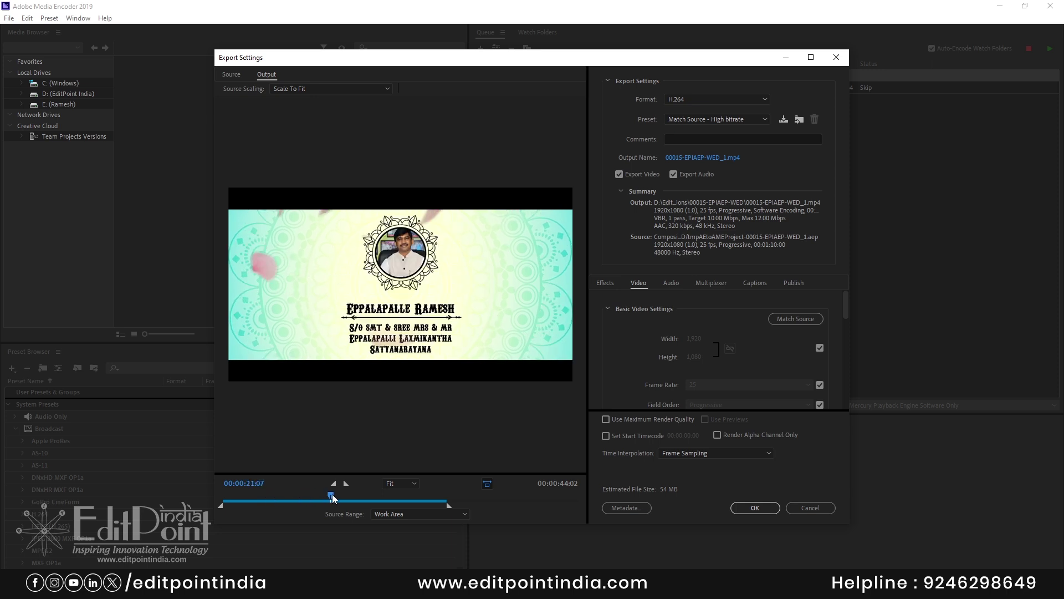
click(752, 504)
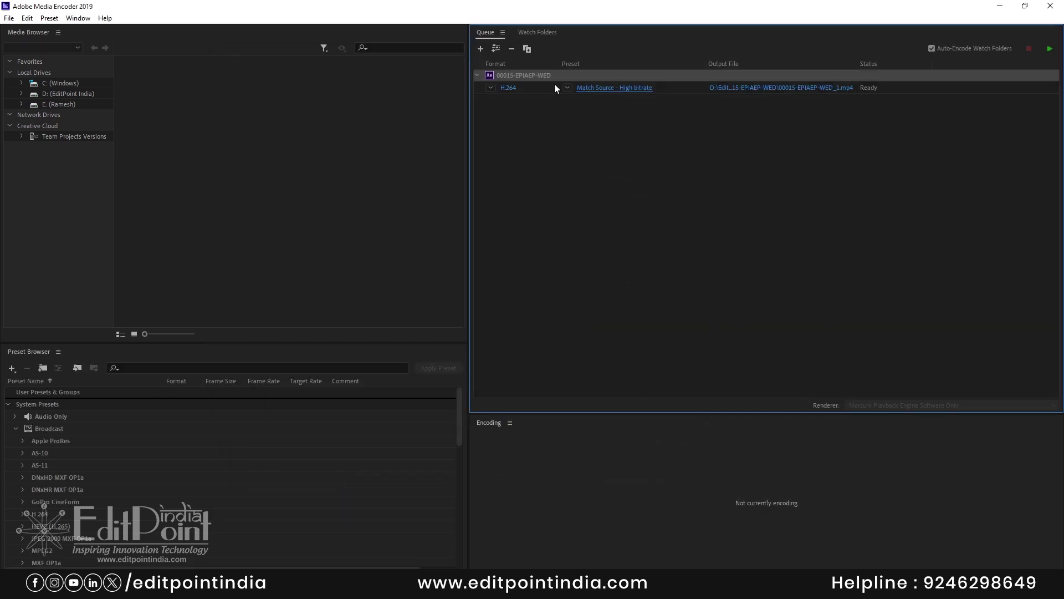
click(1048, 50)
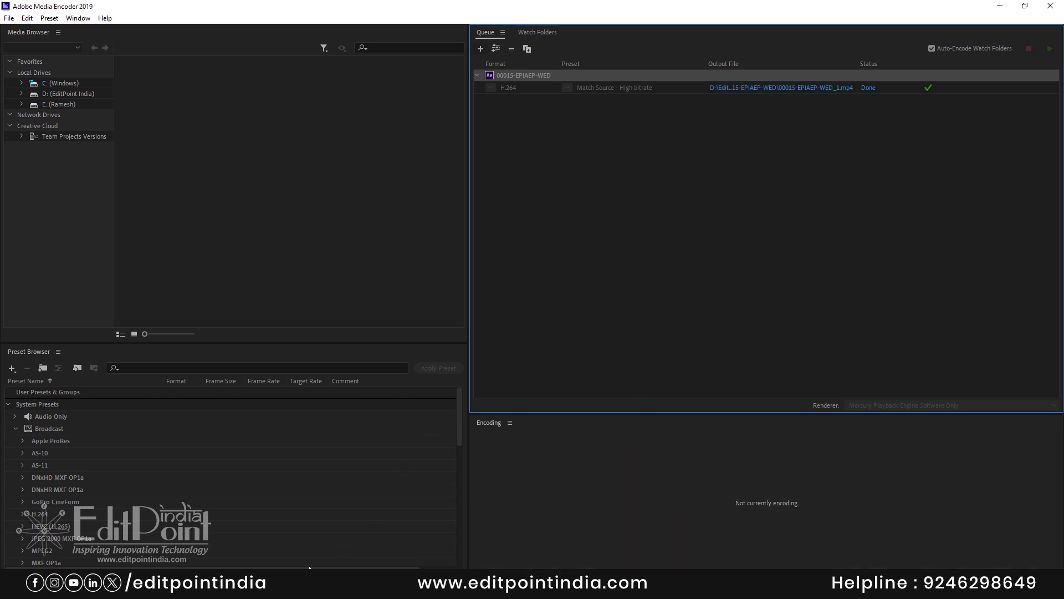
Switch back to After Effects, examine the Background composition at 0:00:24:04, and return to the main composition
click(300, 540)
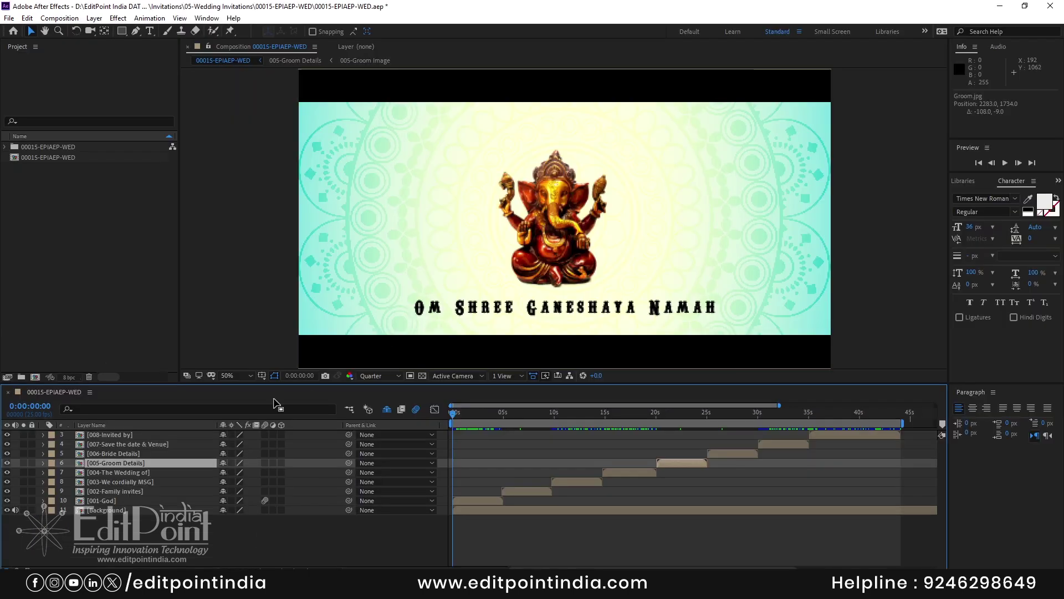
click(60, 508)
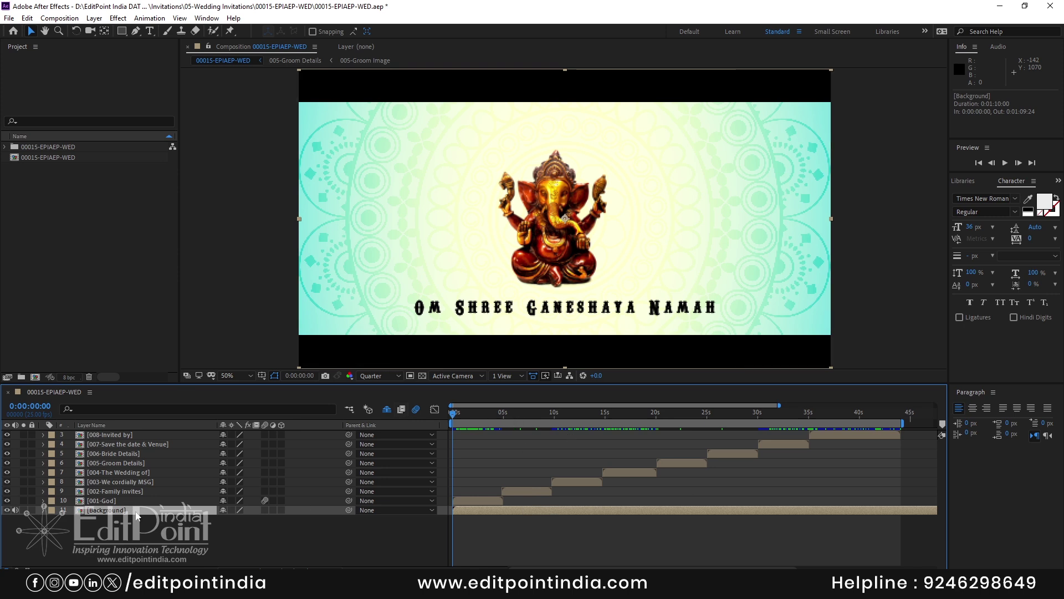
double_click(136, 513)
drag(561, 416, 635, 427)
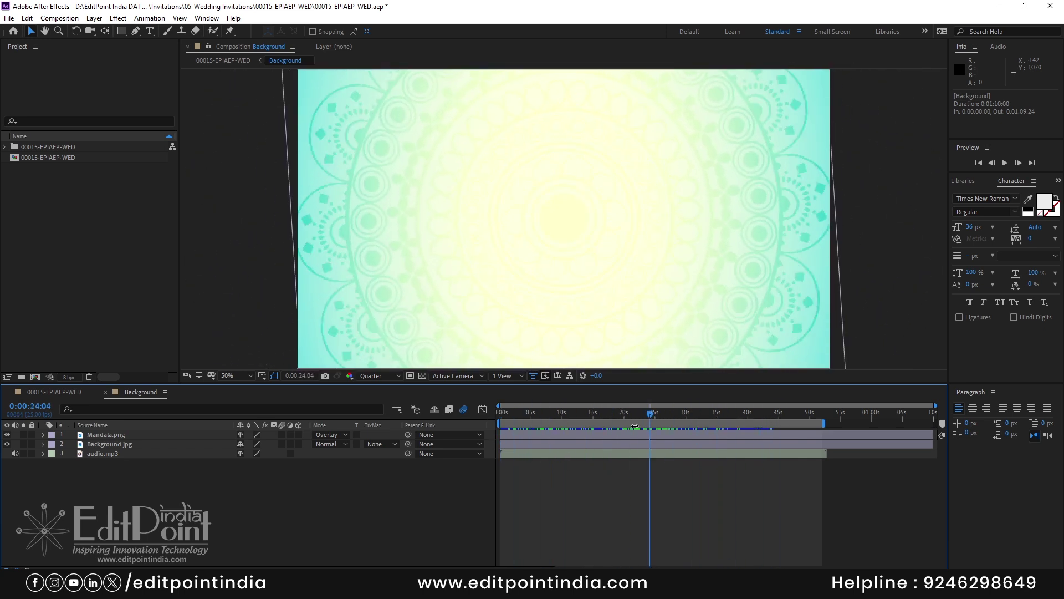
click(105, 392)
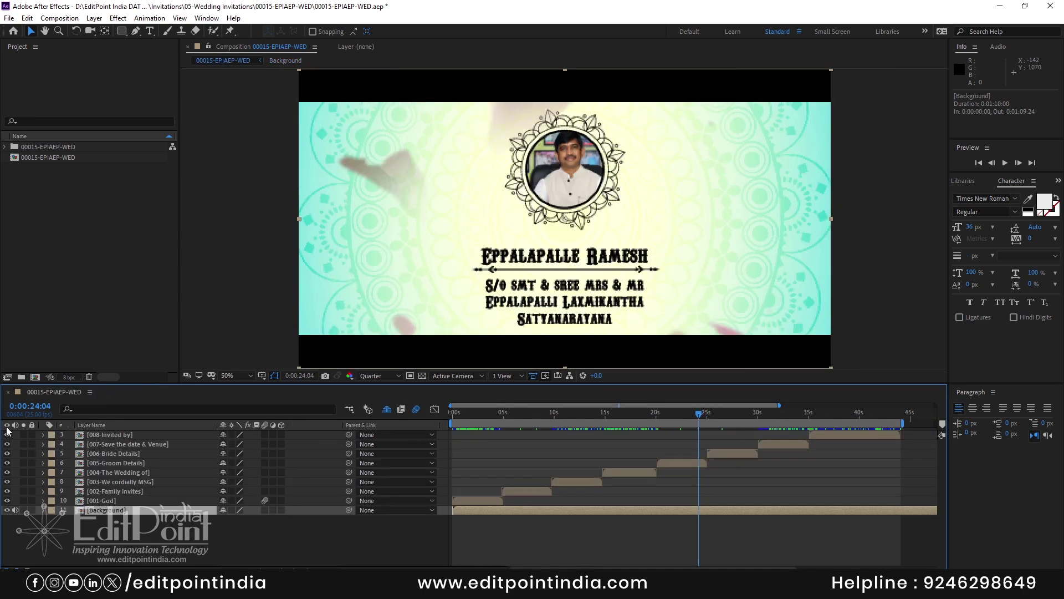
Hide layers 001-God through 008-Invited by, go to the first frame, and send the background-only composition to the Adobe Media Encoder queue
drag(10, 482, 7, 431)
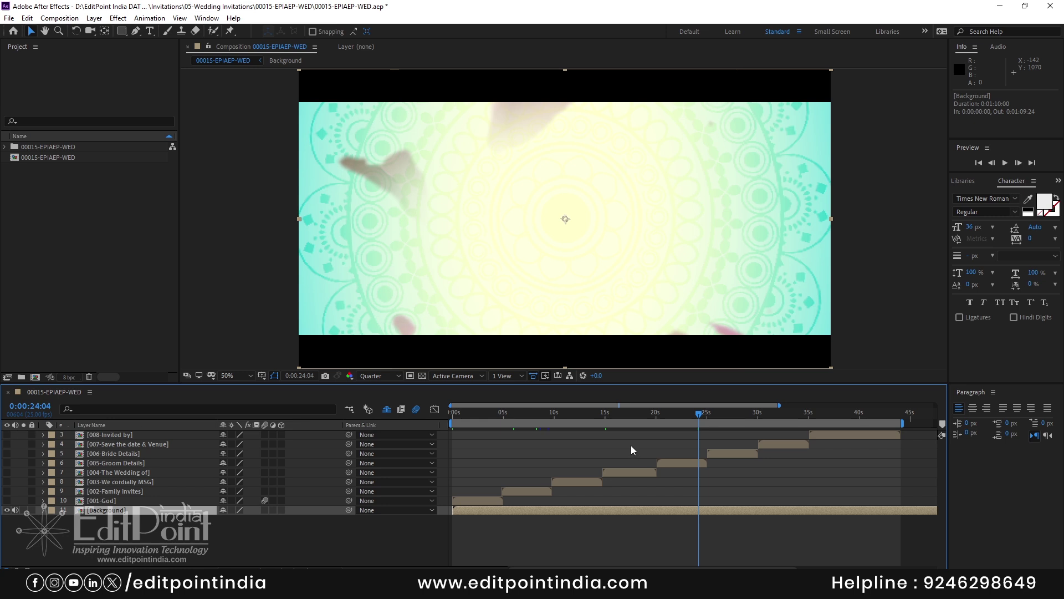
drag(571, 419, 417, 420)
click(8, 18)
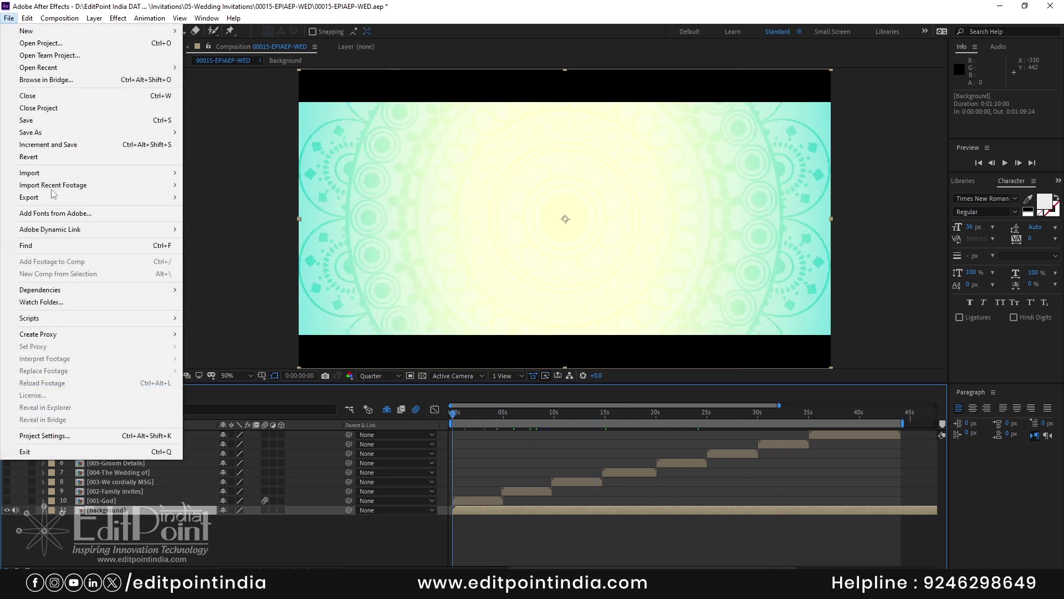
mouse_move(111, 198)
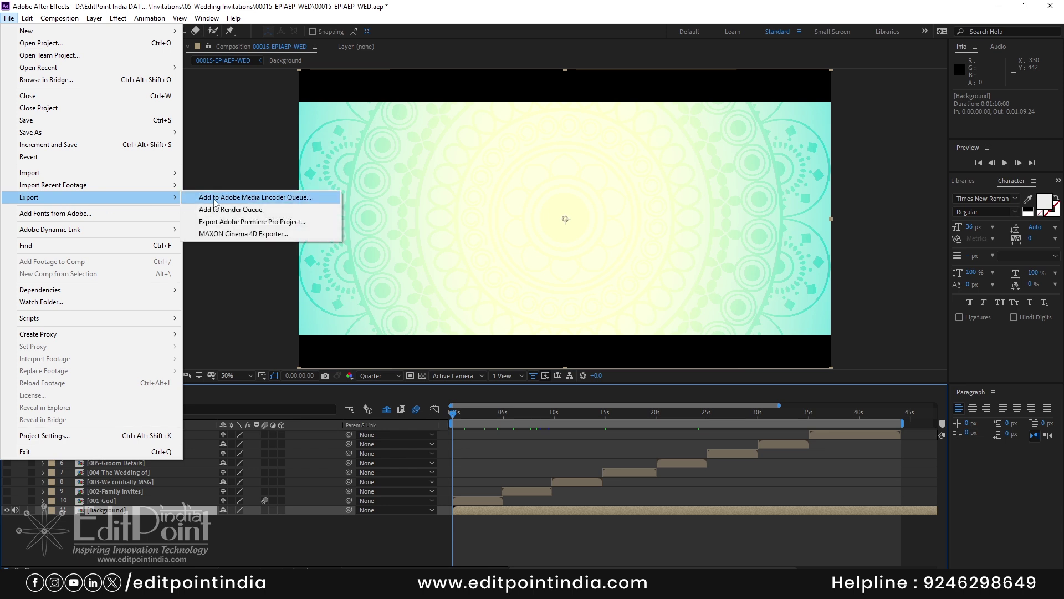
click(215, 198)
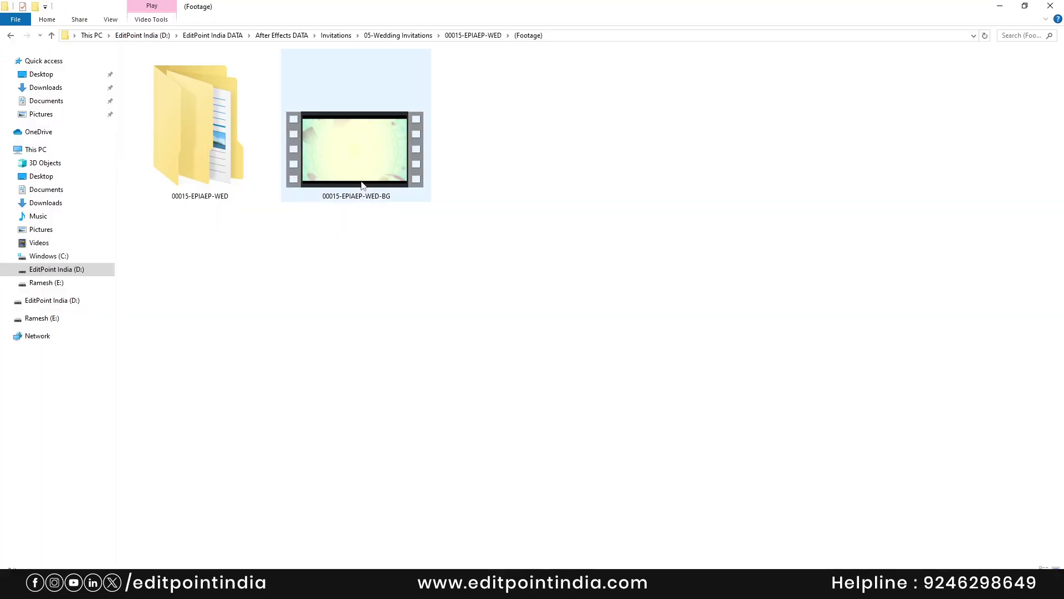
Play the 00015-EPIAEP-WED-BG video from the (Footage) folder, skim through it, and close the player
double_click(367, 174)
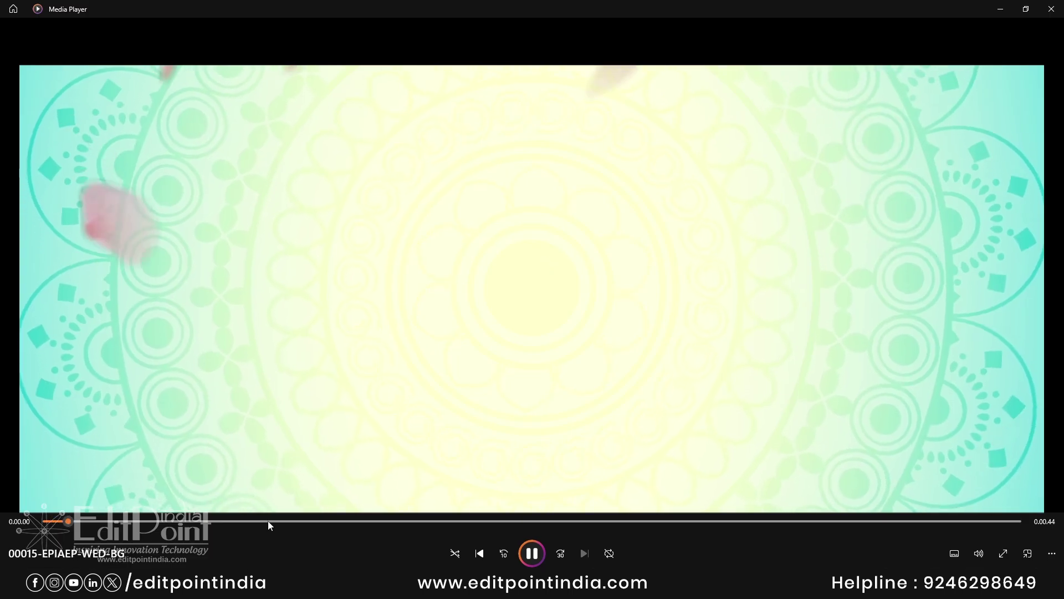
click(268, 521)
click(419, 521)
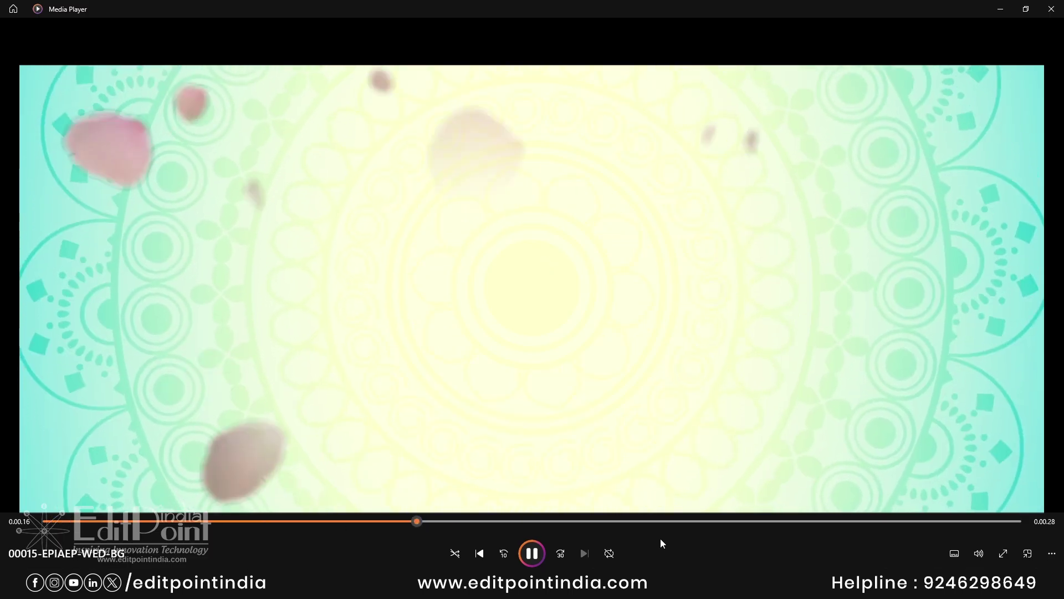
click(683, 521)
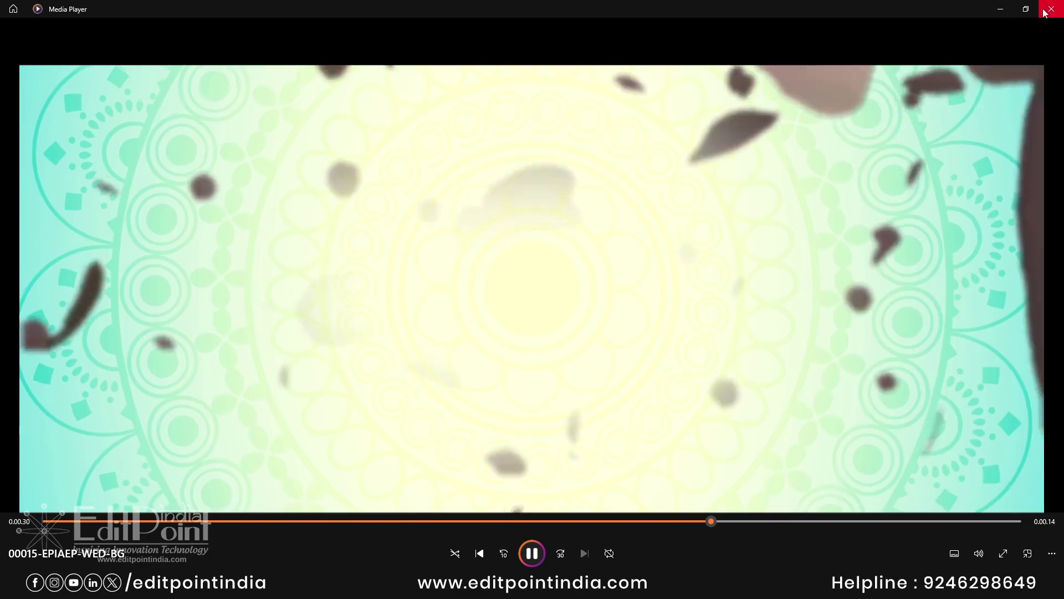
click(1044, 11)
Switch back to After Effects and import 00015-EPIAEP-WED-BG.mp4 into the project
key(alt+Tab)
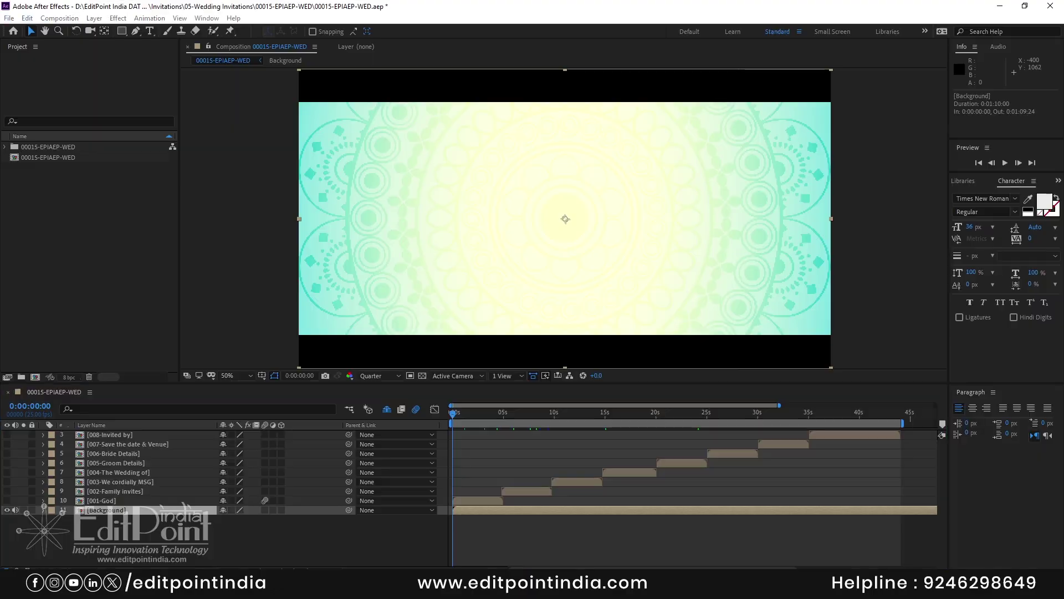
double_click(157, 301)
double_click(462, 191)
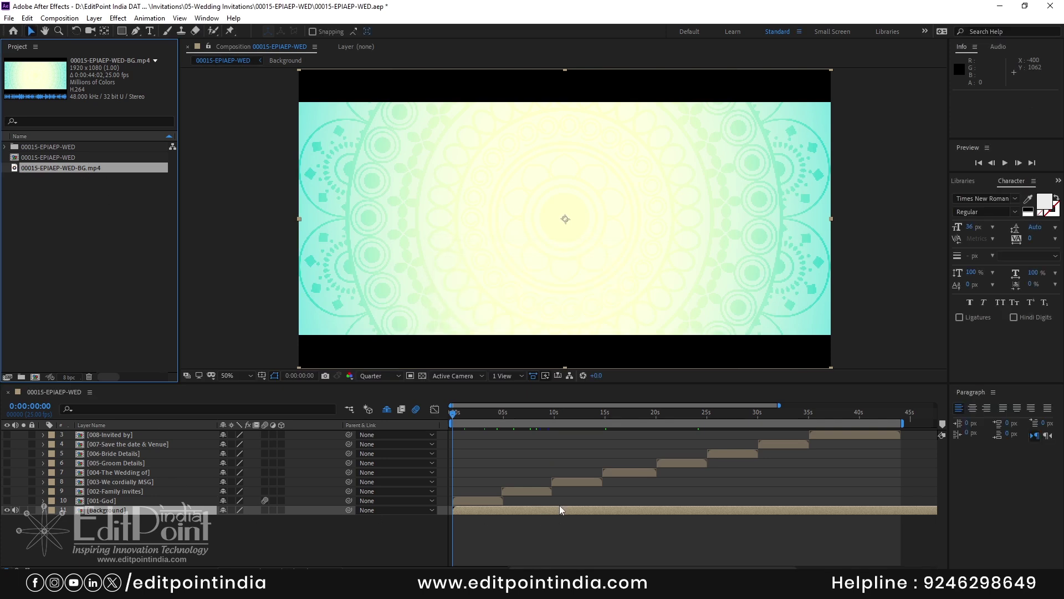
Delete the Background layer and place 00015-EPIAEP-WED-BG.mp4 at the bottom of the main composition's layer stack
click(98, 513)
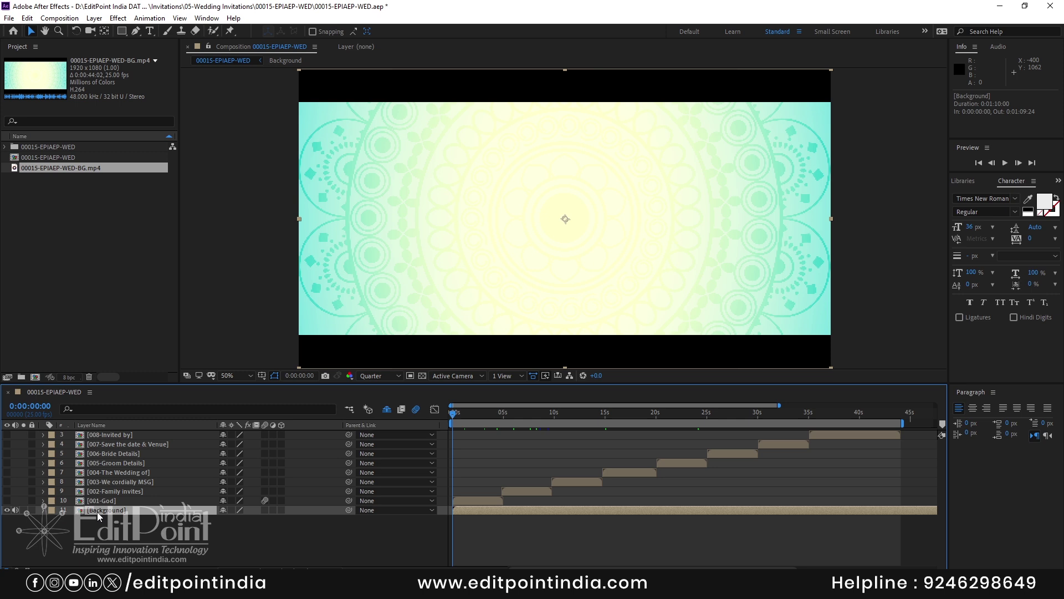
key(Delete)
drag(84, 172, 83, 513)
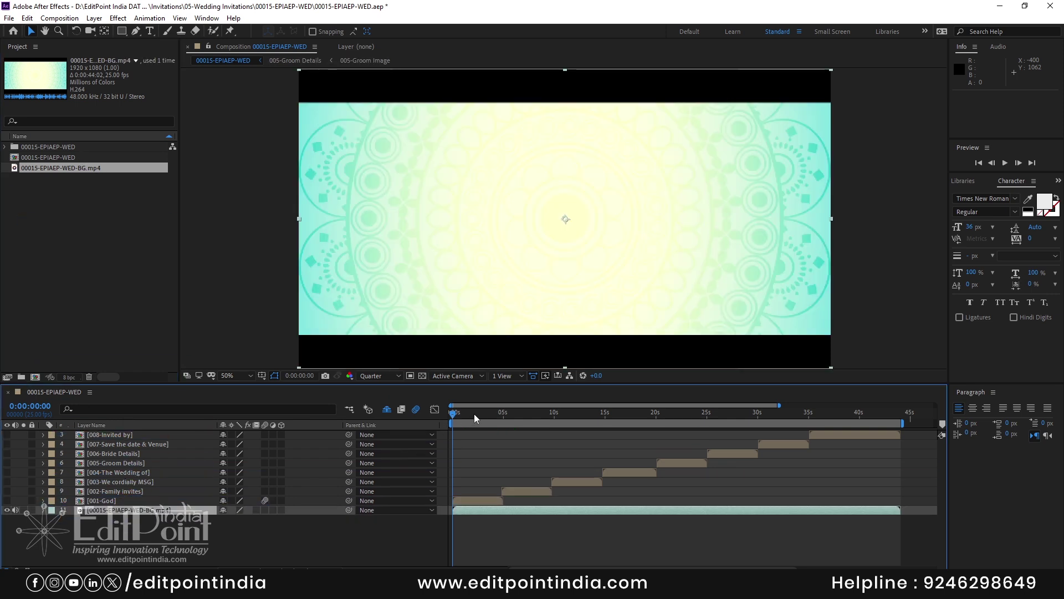
Make layers 001-God through 008-Invited by visible again and preview the main composition from its first frame
key(space)
drag(8, 503, 7, 434)
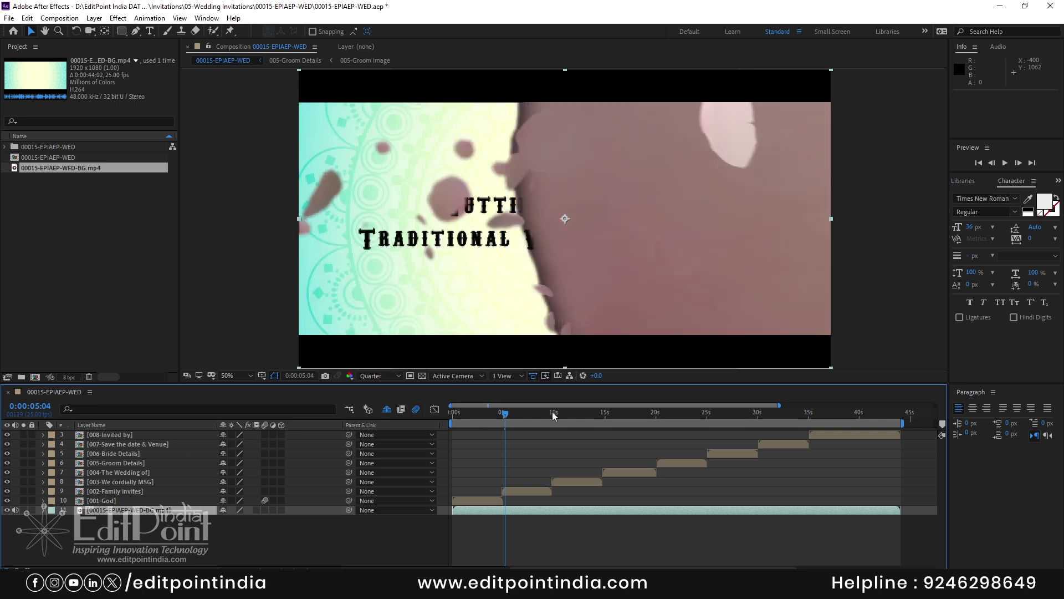
drag(553, 416, 438, 414)
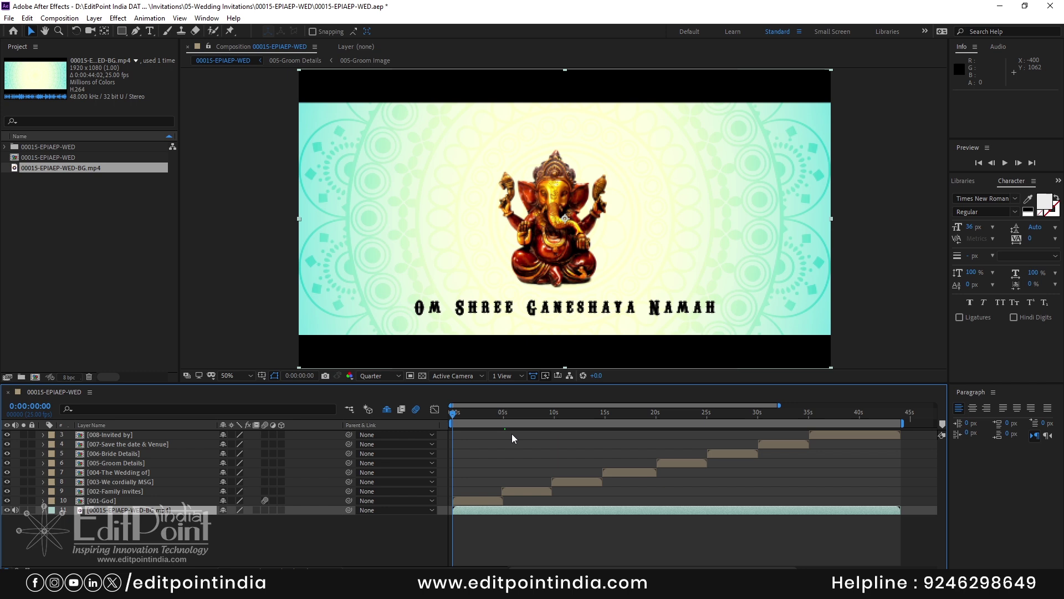
key(space)
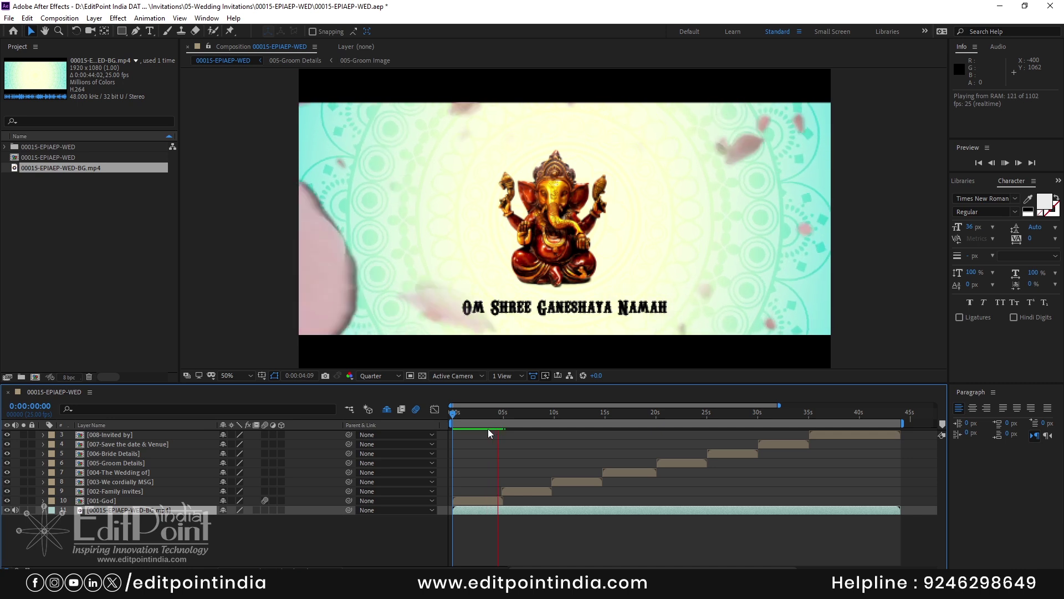
key(space)
Send the main composition with the pre-rendered background to the Adobe Media Encoder queue
click(9, 18)
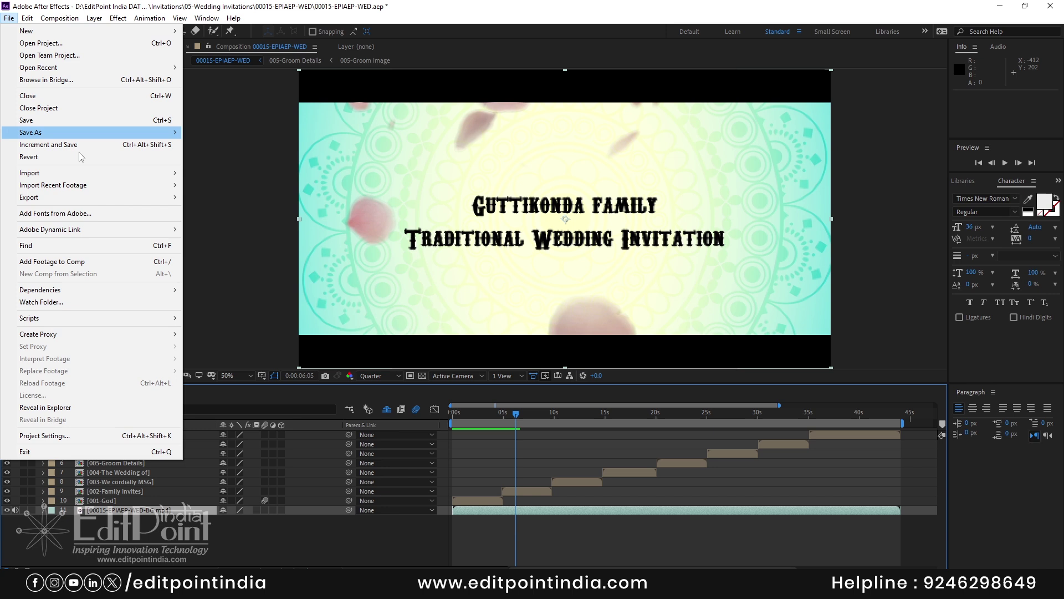
mouse_move(124, 204)
click(255, 197)
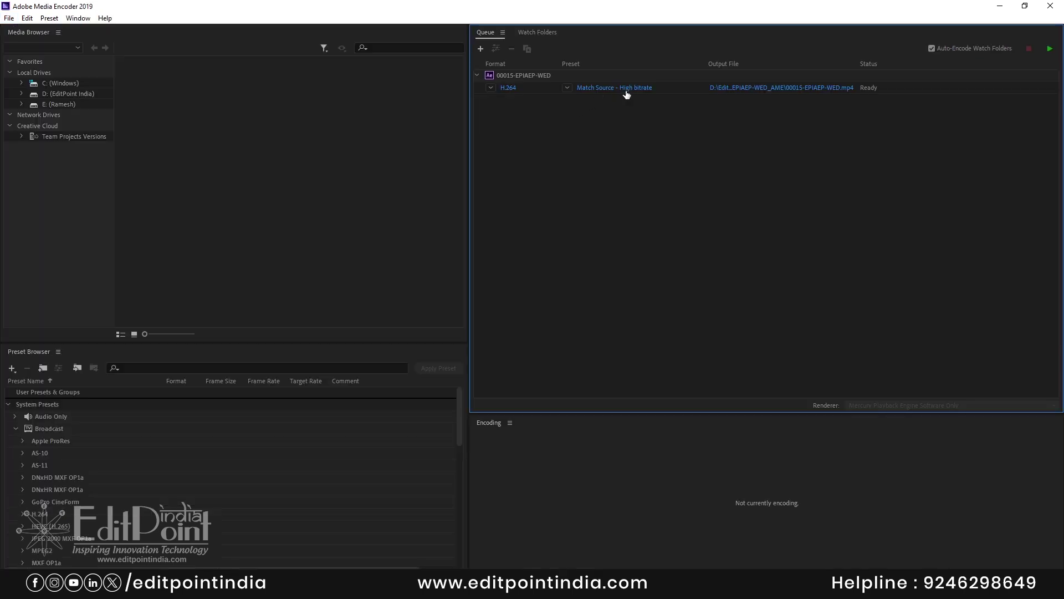
Set the queued H.264 output to 00015-EPIAEP-WED-2.mp4 in the 00015-EPIAEP-WED folder and encode it
click(756, 91)
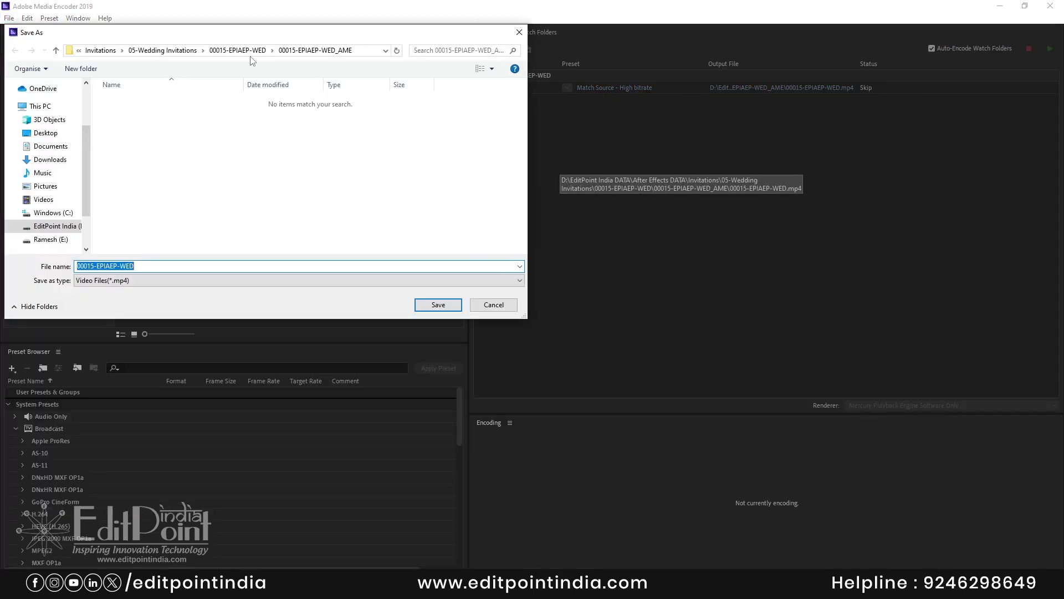
click(244, 51)
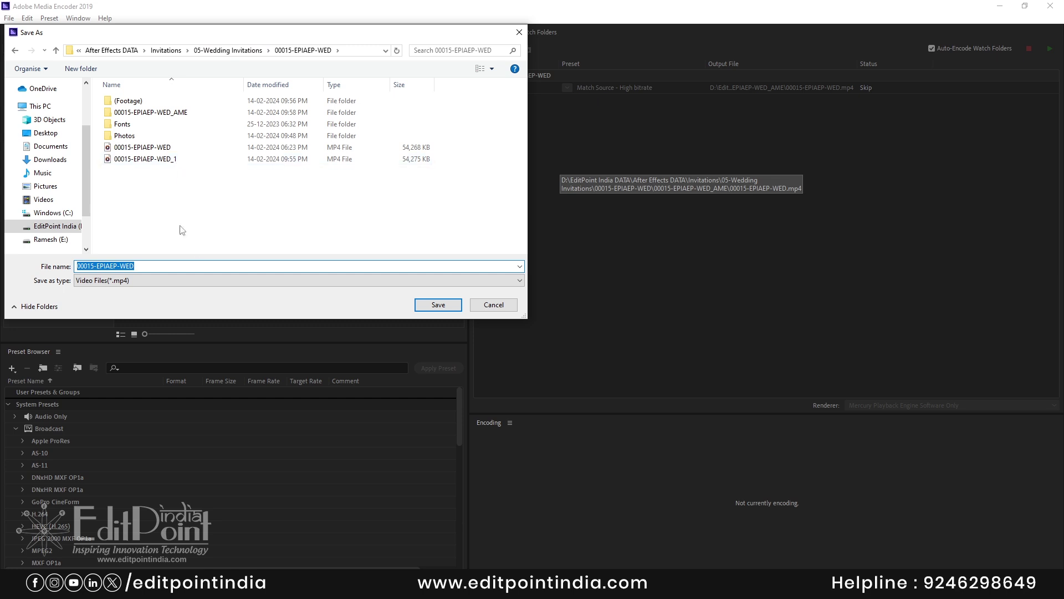
click(189, 265)
click(438, 304)
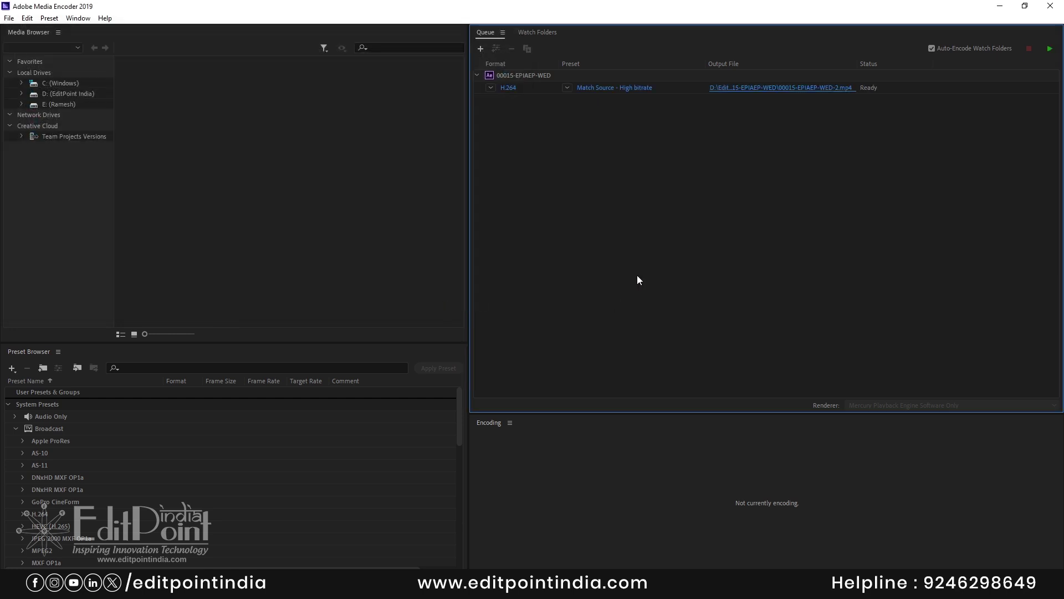
click(1050, 48)
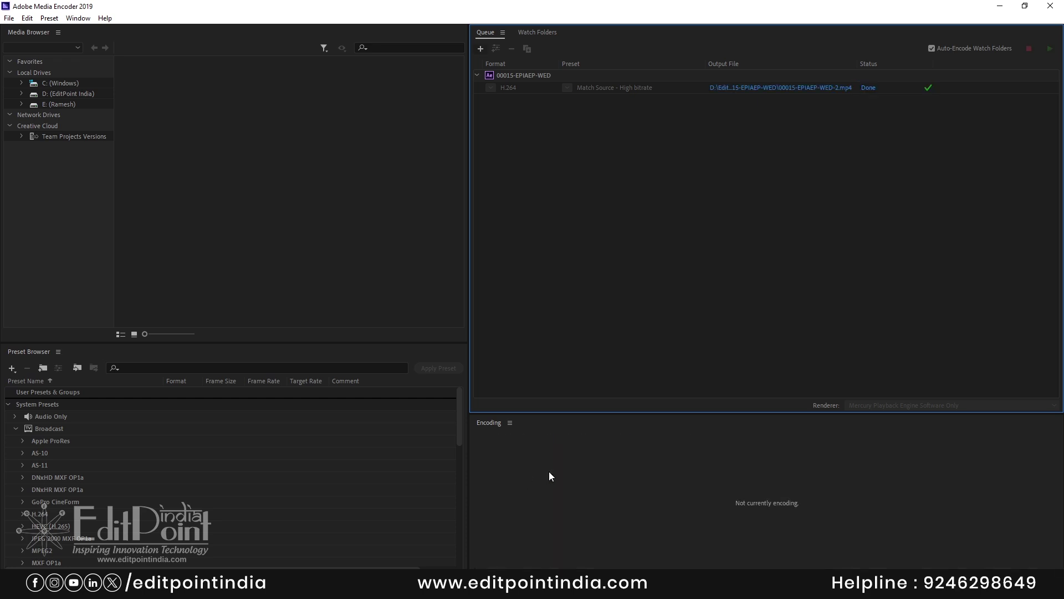
Check the computer's device specifications, close them, and scrub through the main composition in After Effects
click(1000, 5)
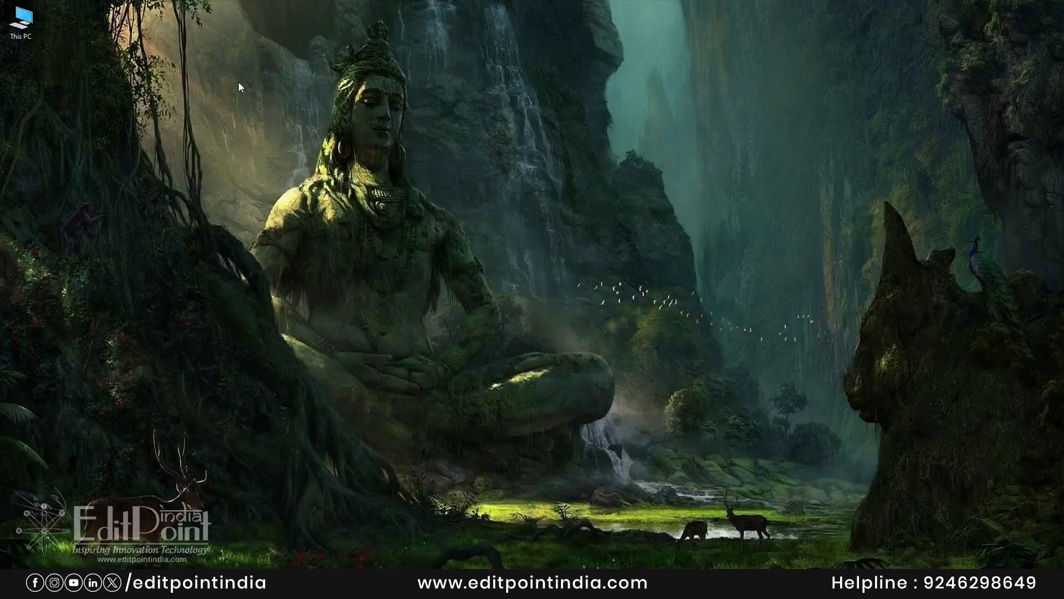
right_click(39, 21)
click(102, 147)
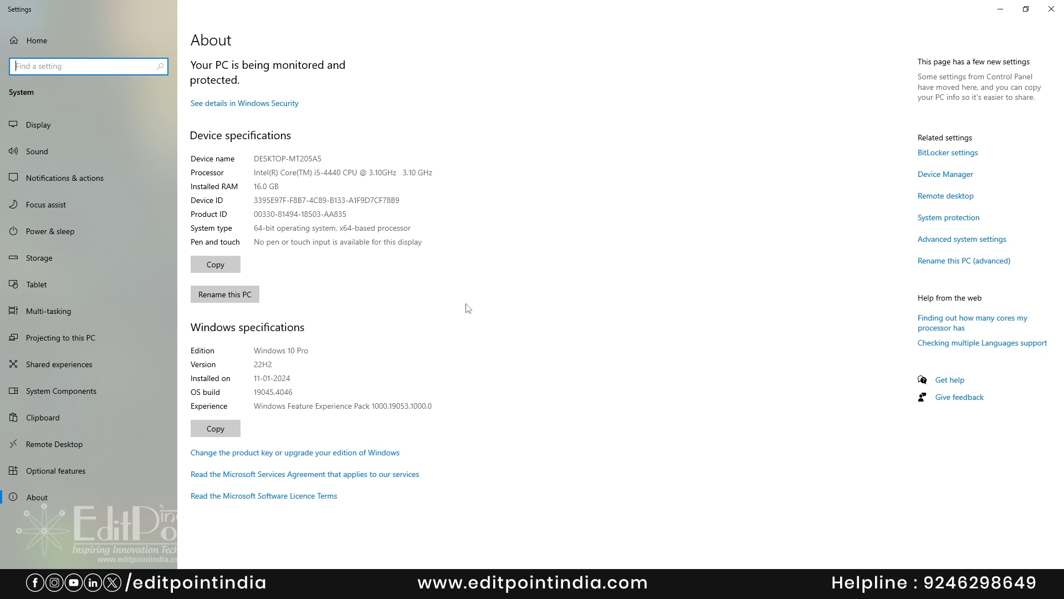
click(1051, 9)
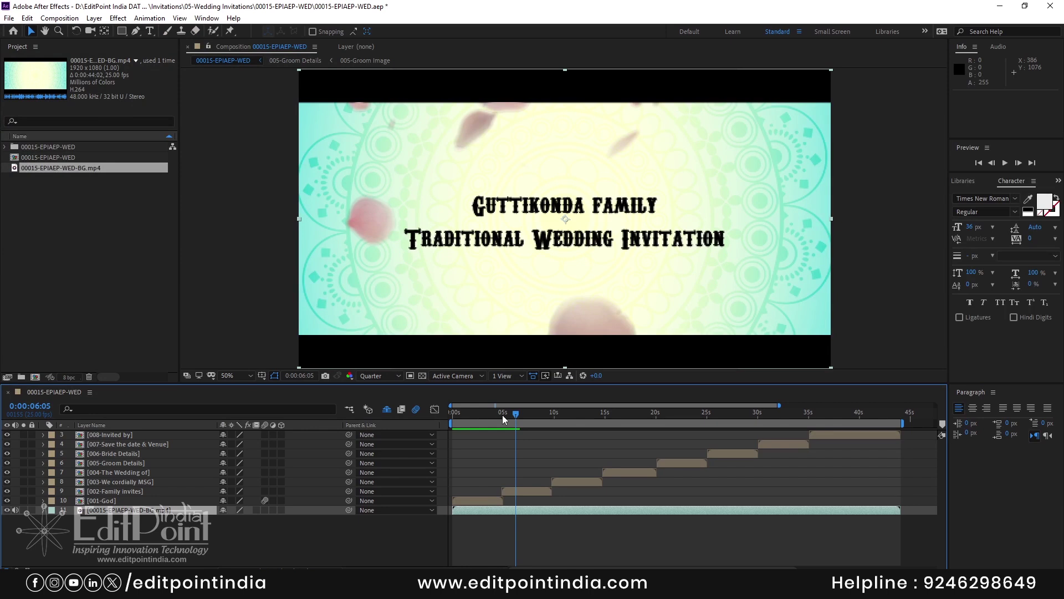
drag(557, 415, 771, 417)
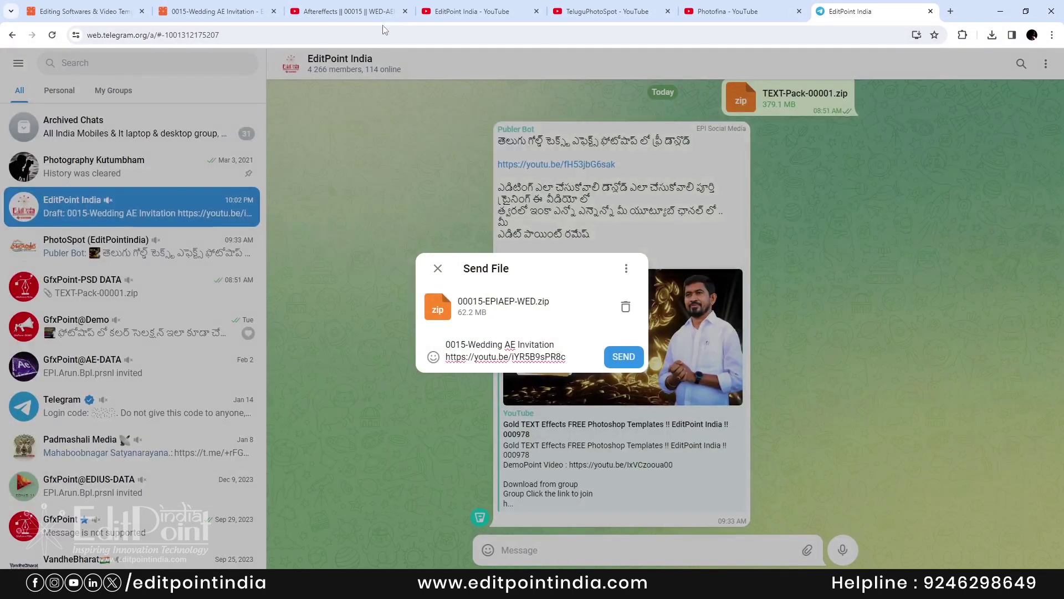
Switch to the browser, view the 0015-Wedding AE Invitation product page, and filter the EditPoint India shop to Special Offer Pack only
click(223, 10)
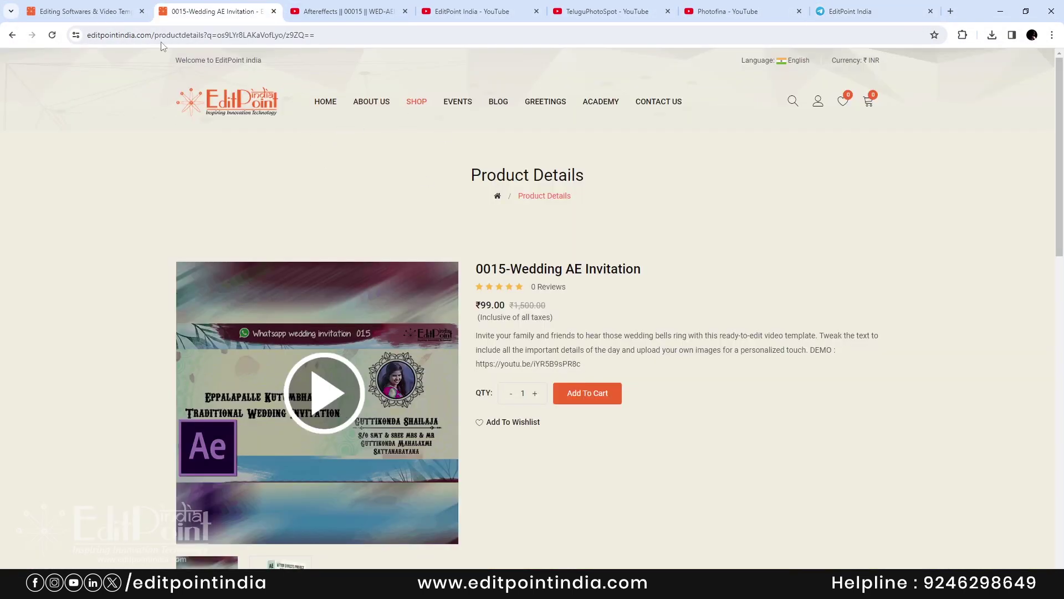
click(121, 13)
click(254, 461)
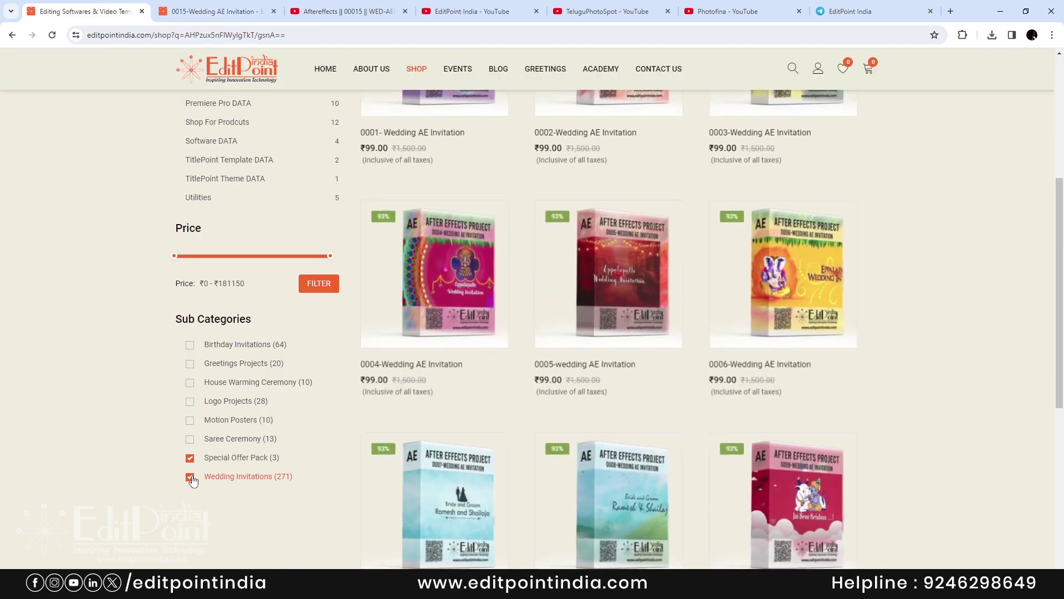
click(190, 477)
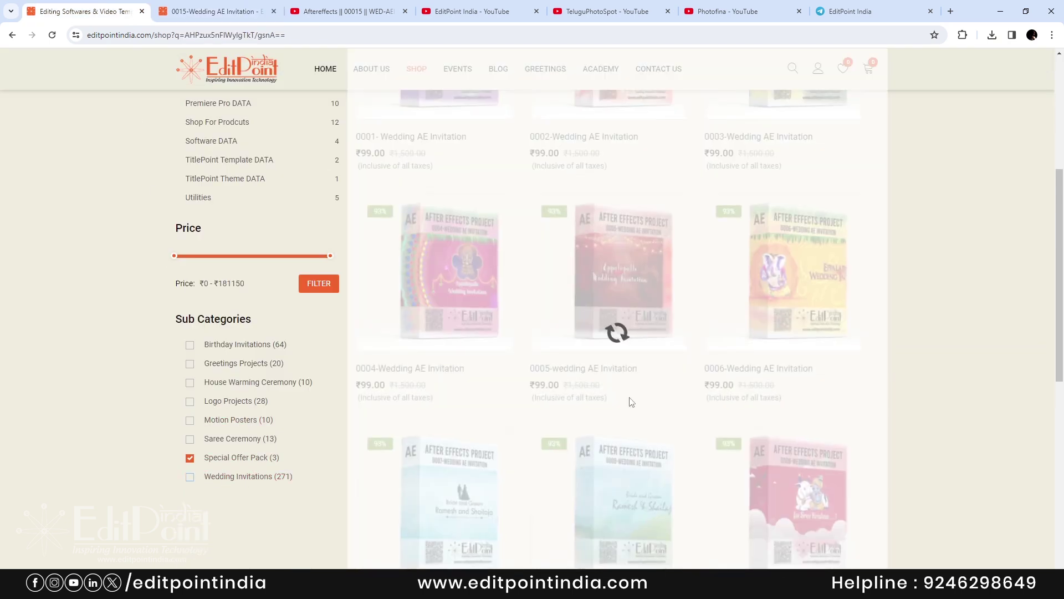
drag(1059, 288, 1054, 181)
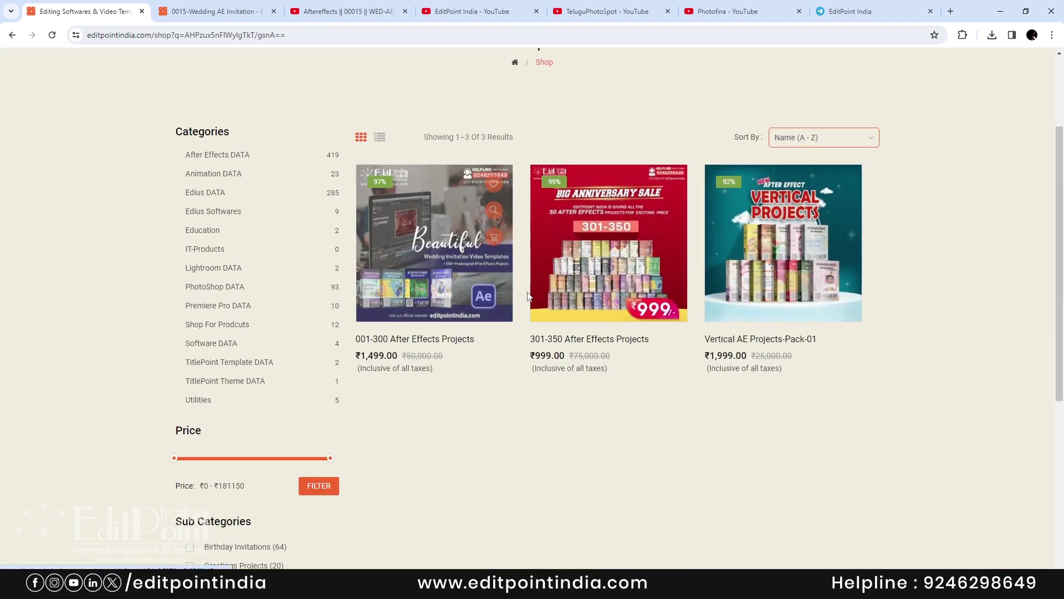
scroll(408, 387, down, 3)
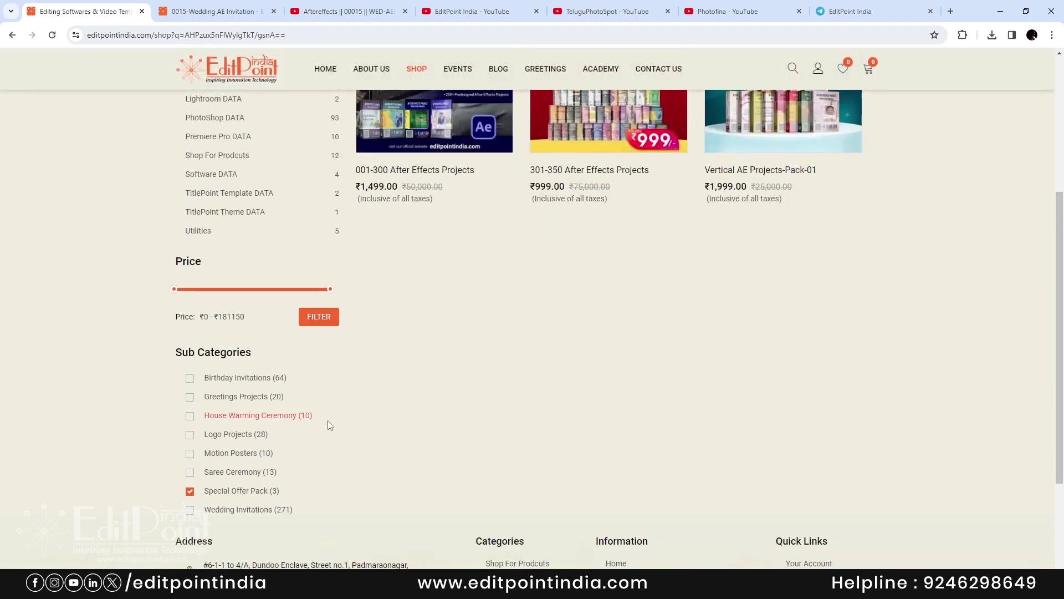
scroll(368, 435, up, 5)
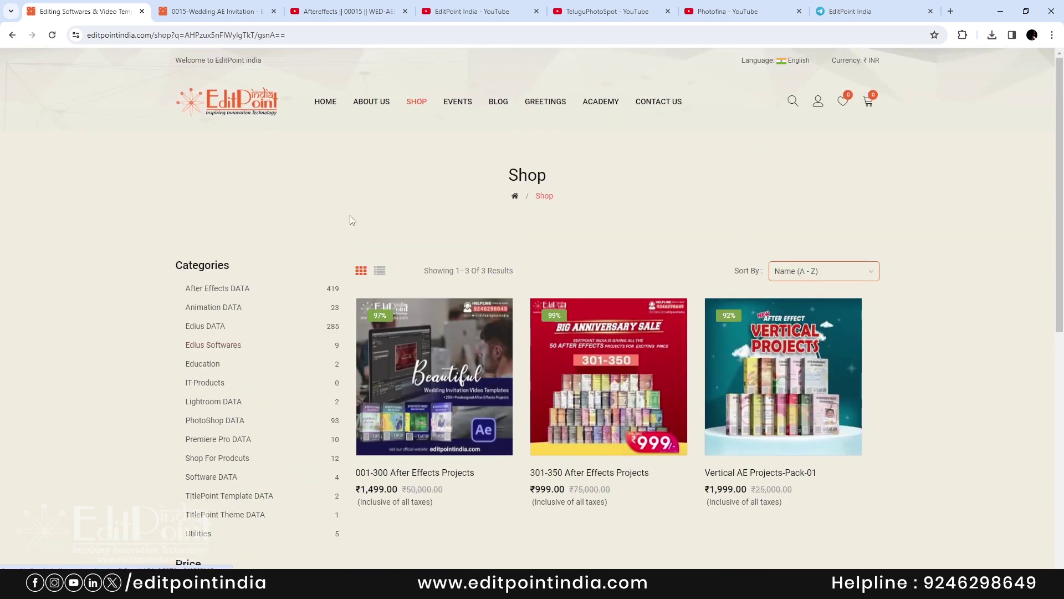
Open the GfxPoint@AE-DATA group in Telegram and browse back through its wedding invitation project files
click(851, 11)
scroll(468, 347, up, 5)
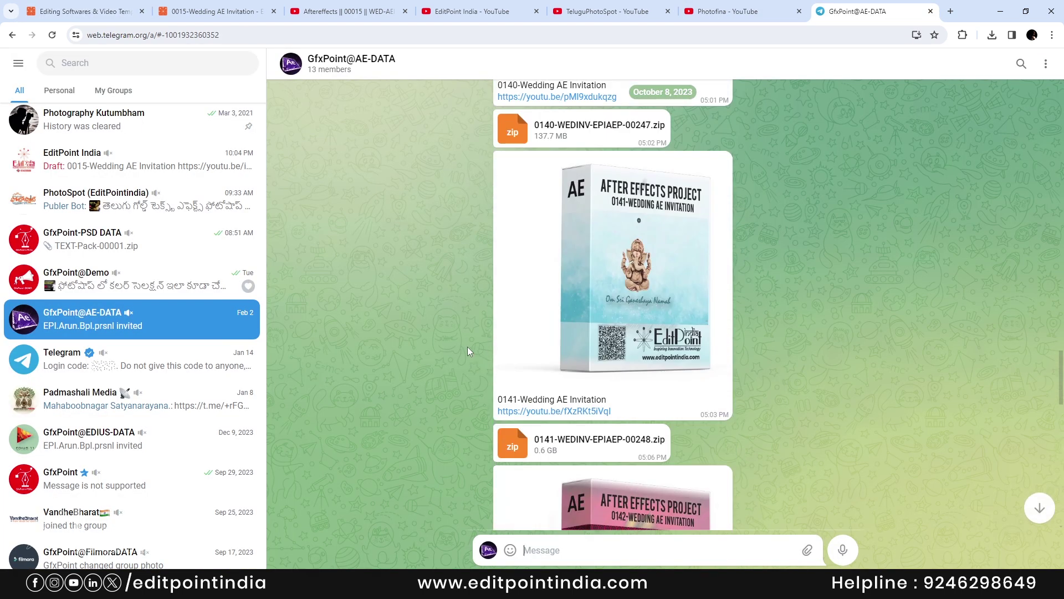
scroll(467, 347, up, 5)
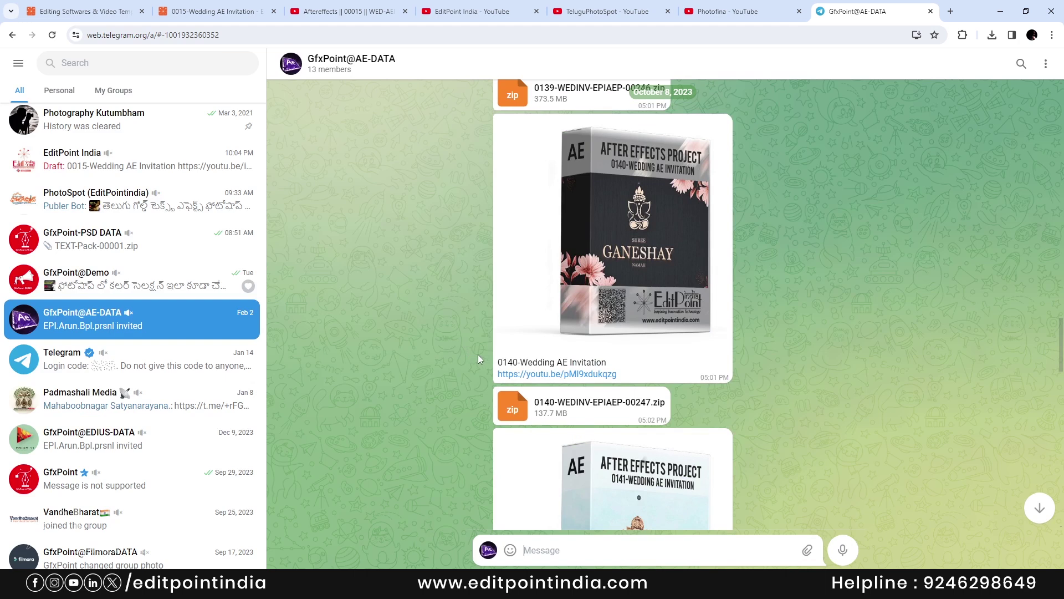
scroll(477, 355, up, 13)
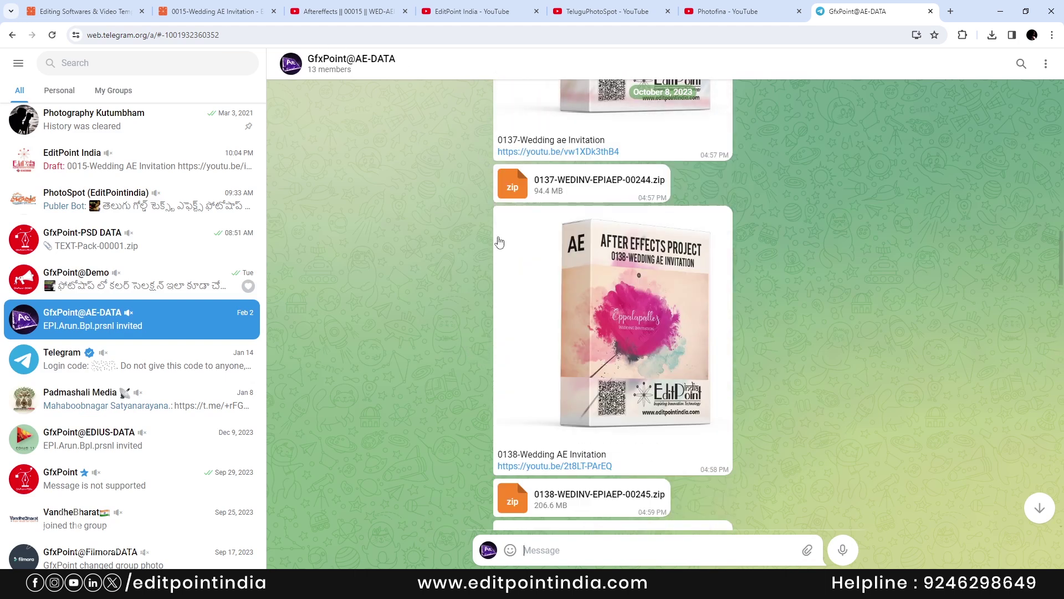
scroll(498, 242, up, 20)
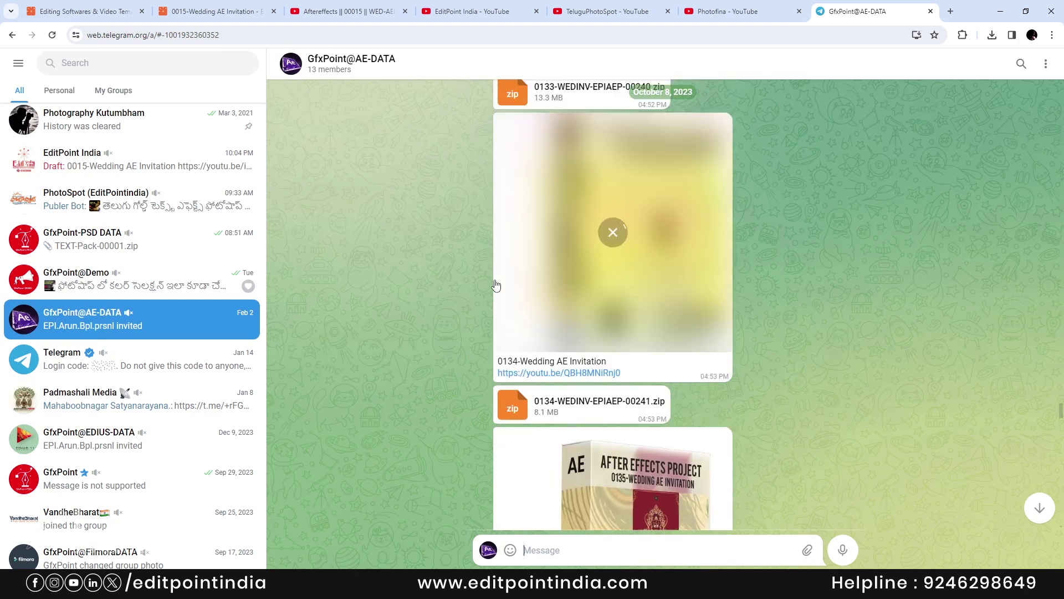
scroll(496, 285, up, 20)
scroll(496, 285, up, 20)
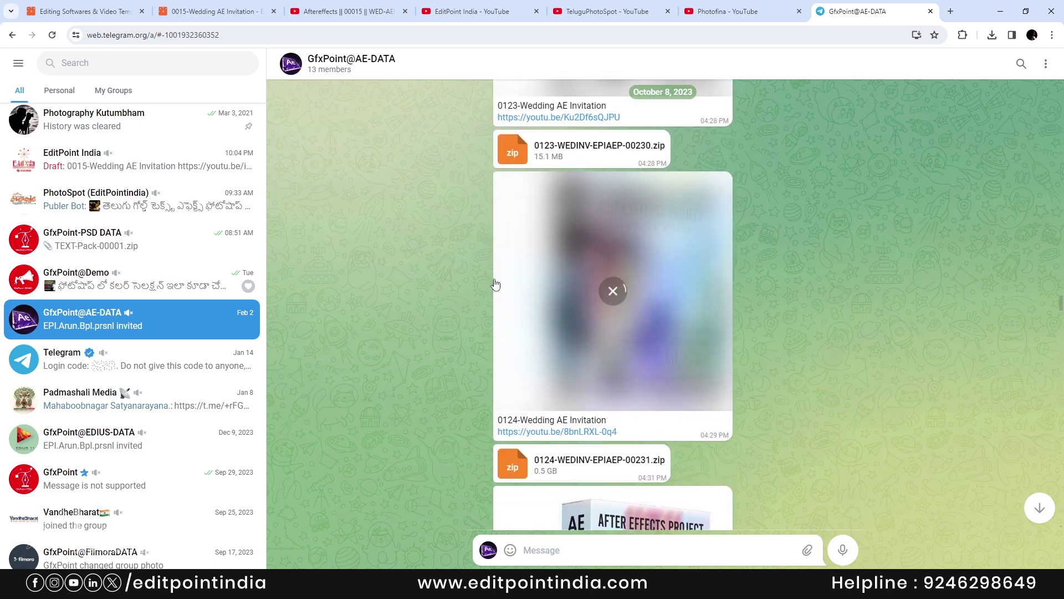
scroll(496, 284, up, 13)
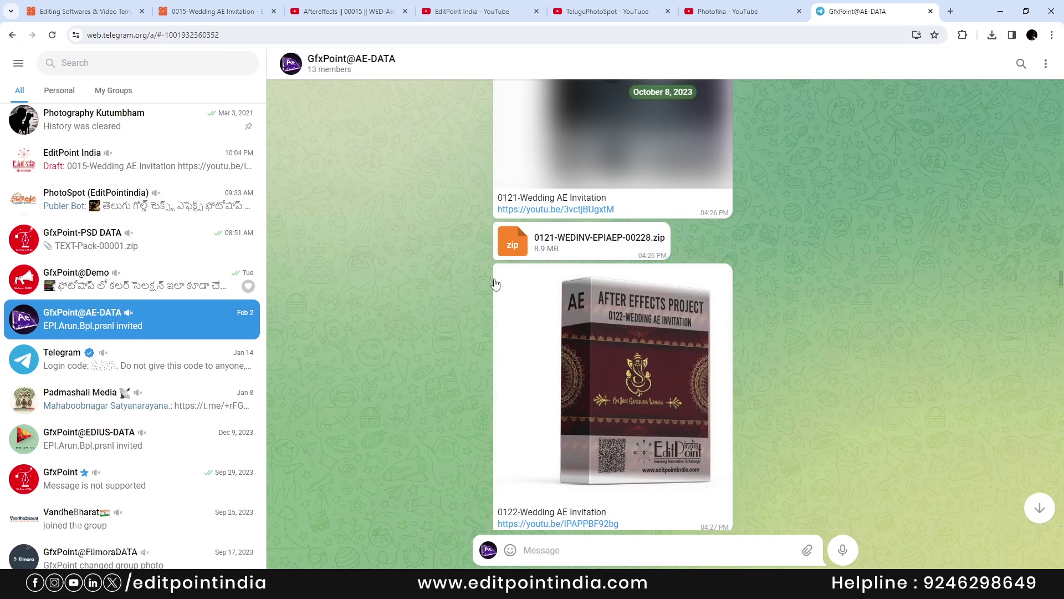
scroll(496, 285, up, 8)
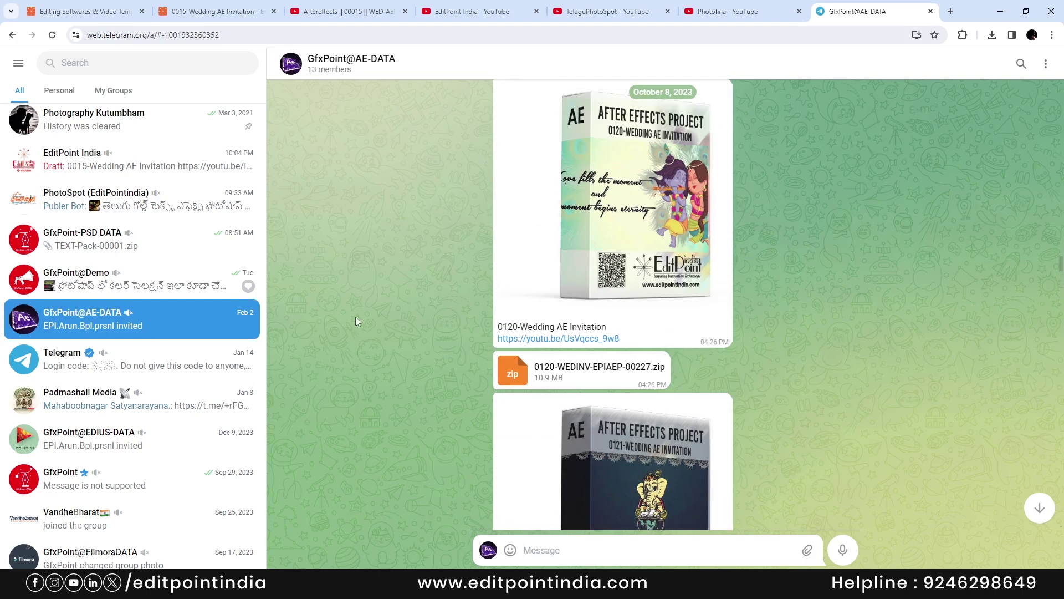